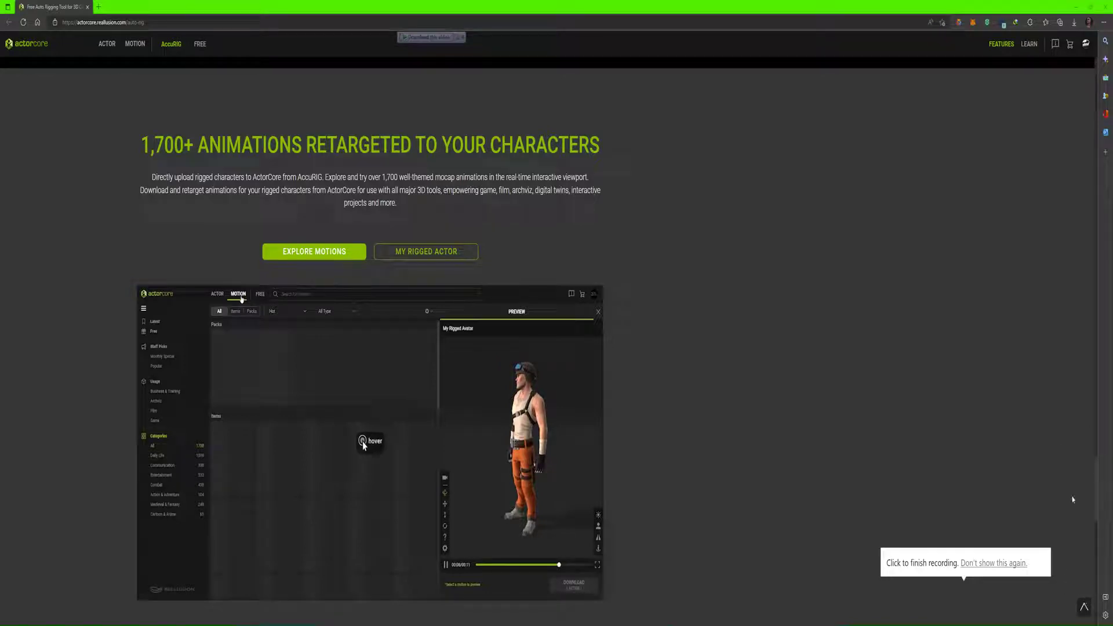
# Look over the AccuRIG web page, from the animation and pose offset sections to the banner and the free auto-rigging introduction.
pyautogui.scroll(20, 943, 347)
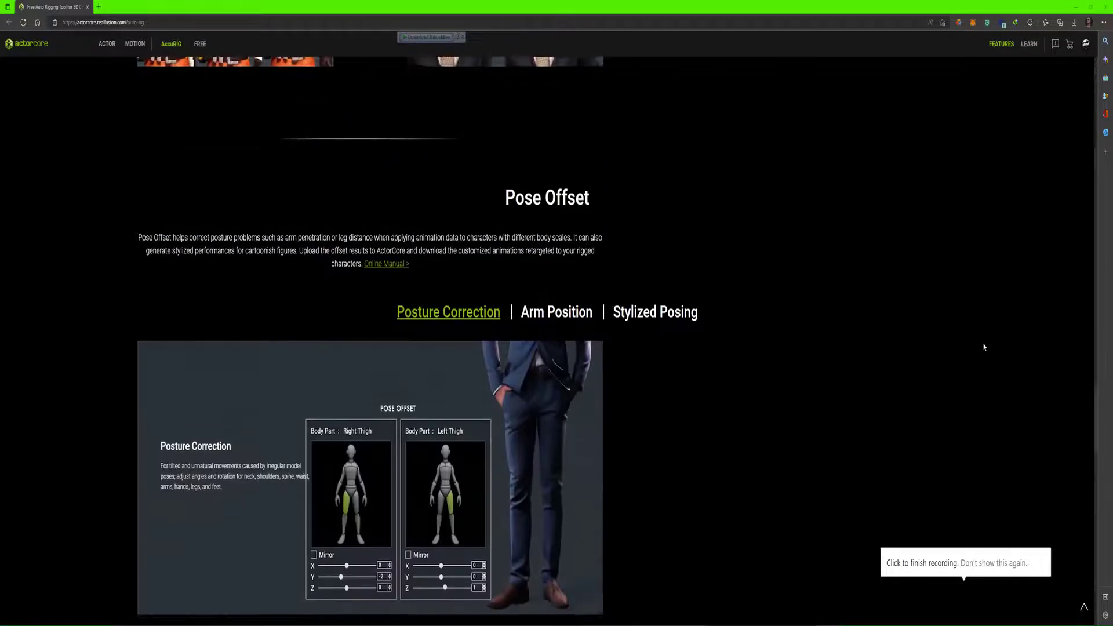
pyautogui.scroll(20, 931, 325)
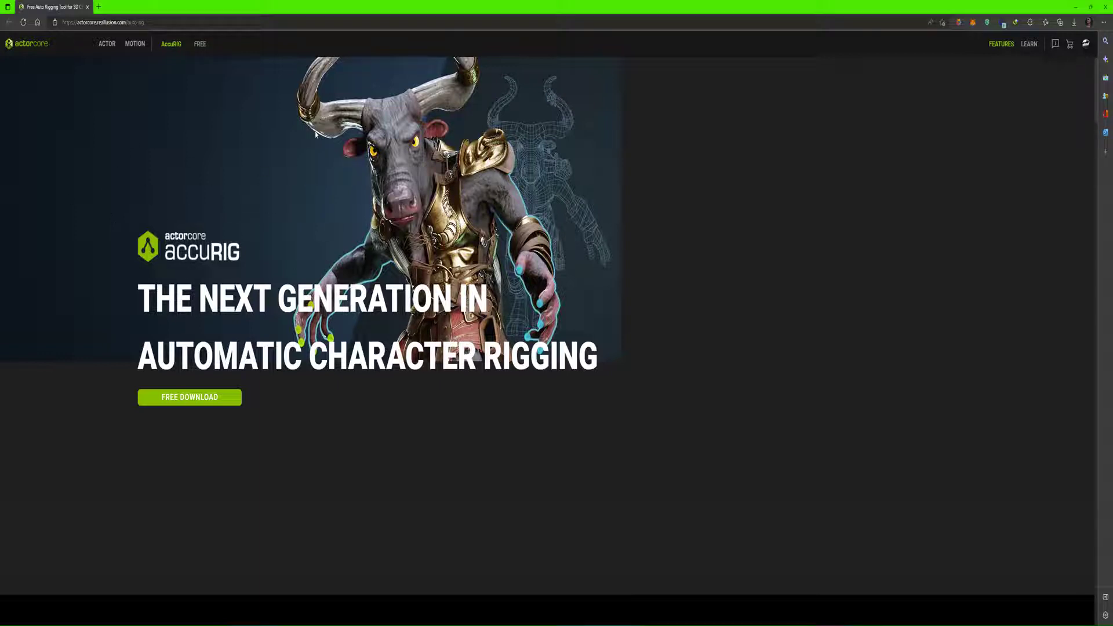
pyautogui.scroll(-4, 537, 326)
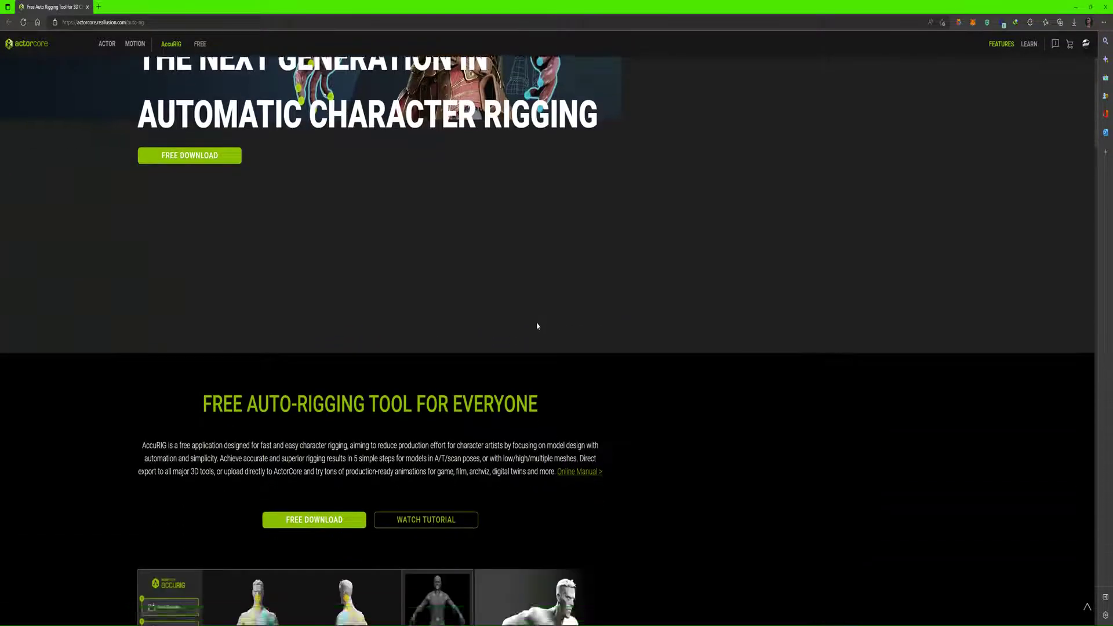
pyautogui.scroll(3, 568, 319)
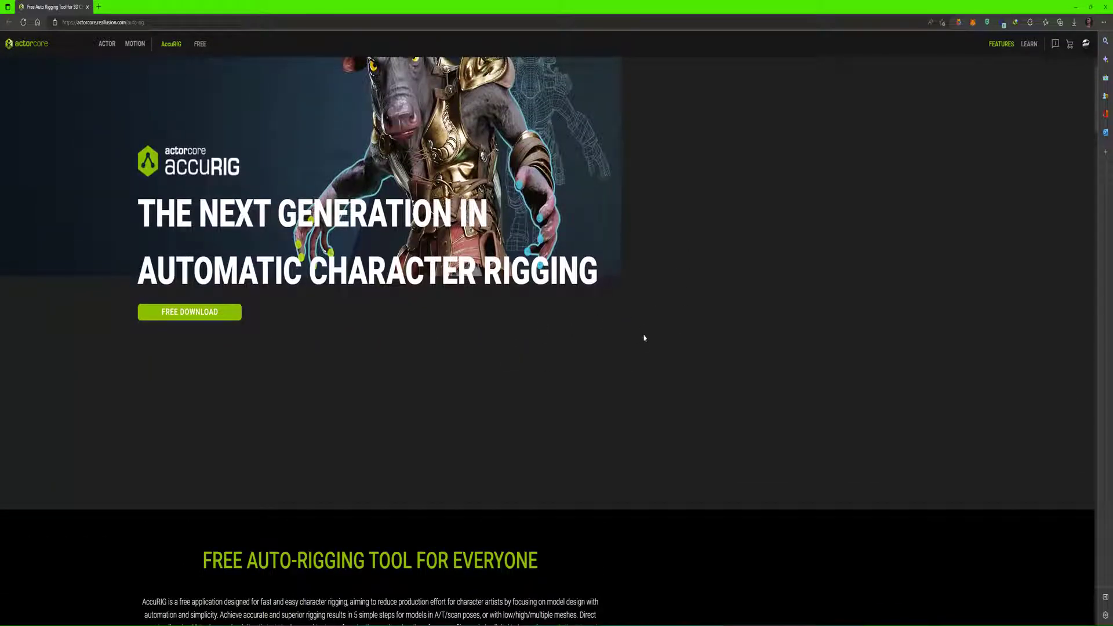
pyautogui.scroll(2, 640, 339)
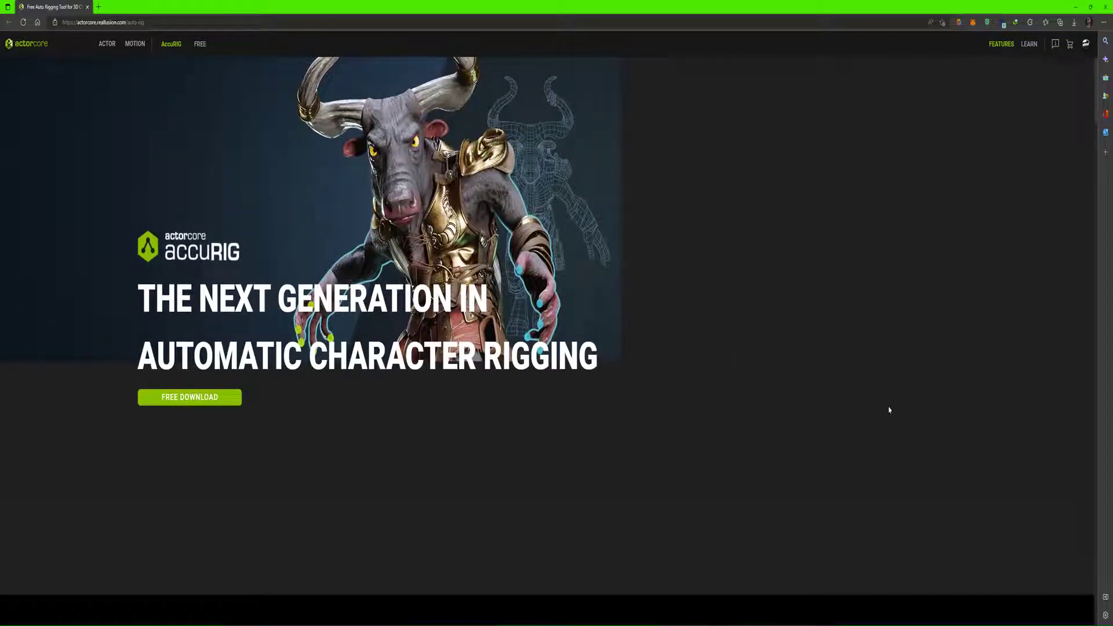
pyautogui.scroll(-8, 521, 348)
pyautogui.scroll(4, 534, 355)
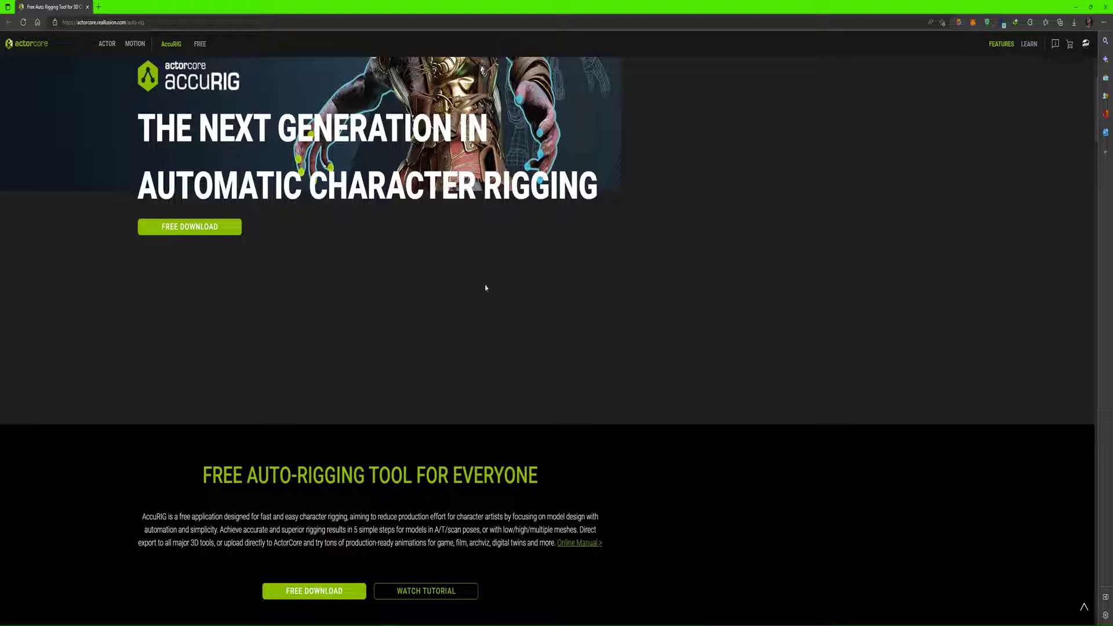
pyautogui.scroll(-3, 497, 335)
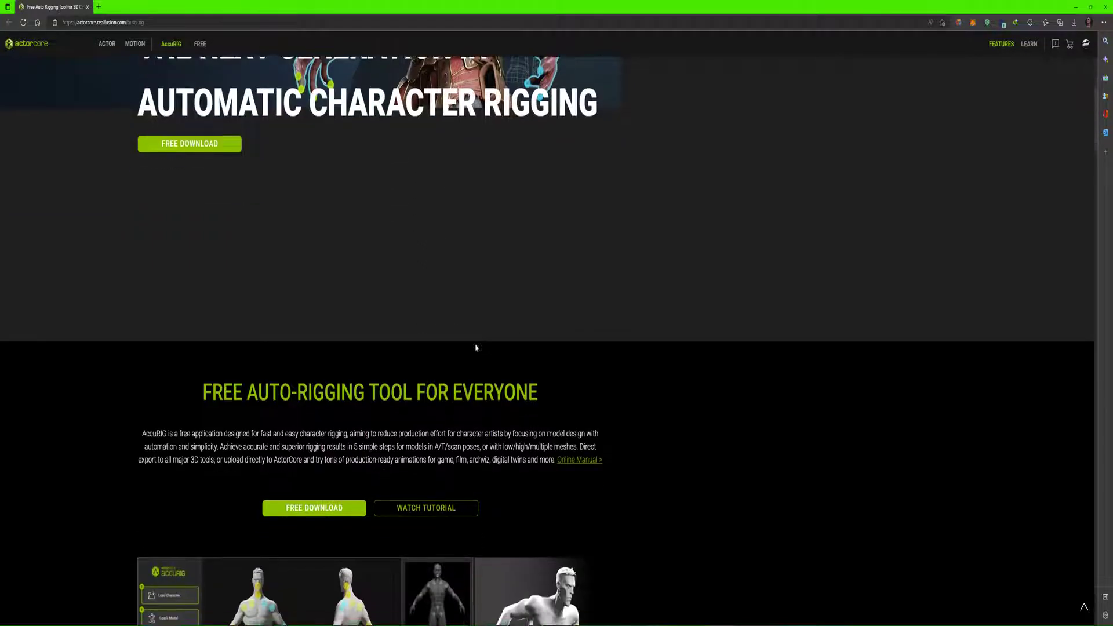
pyautogui.scroll(-4, 568, 306)
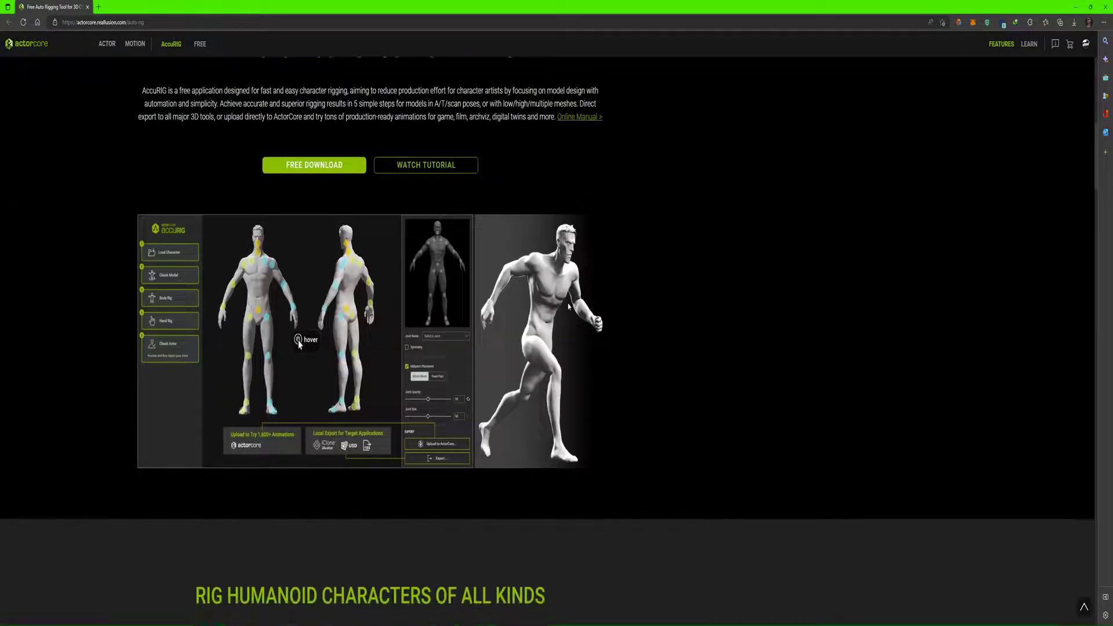
pyautogui.scroll(-4, 852, 355)
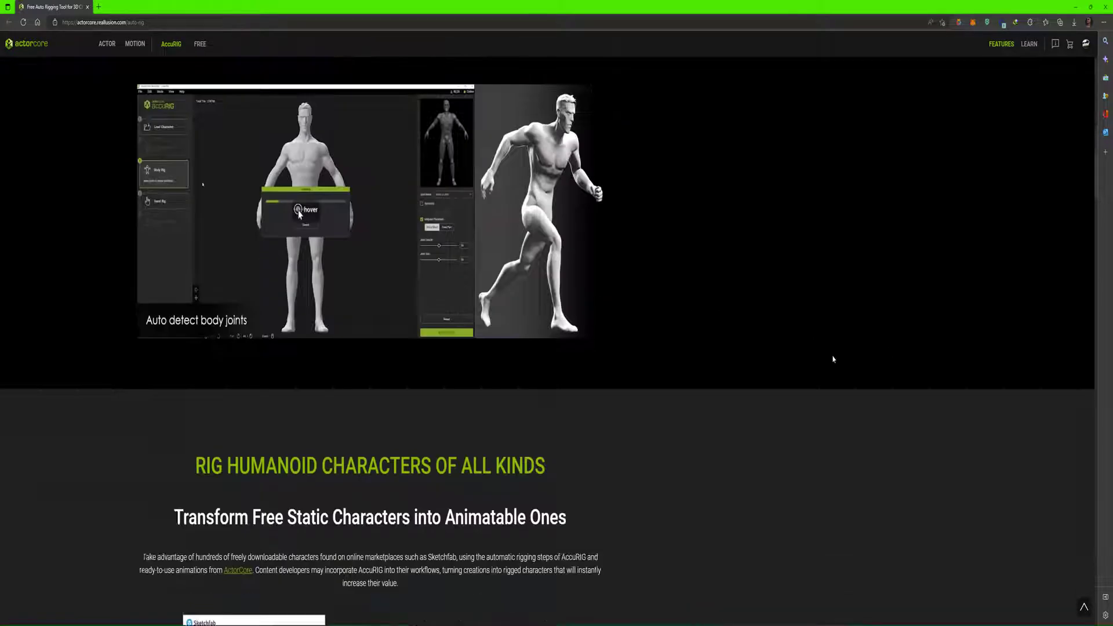
pyautogui.scroll(4, 834, 357)
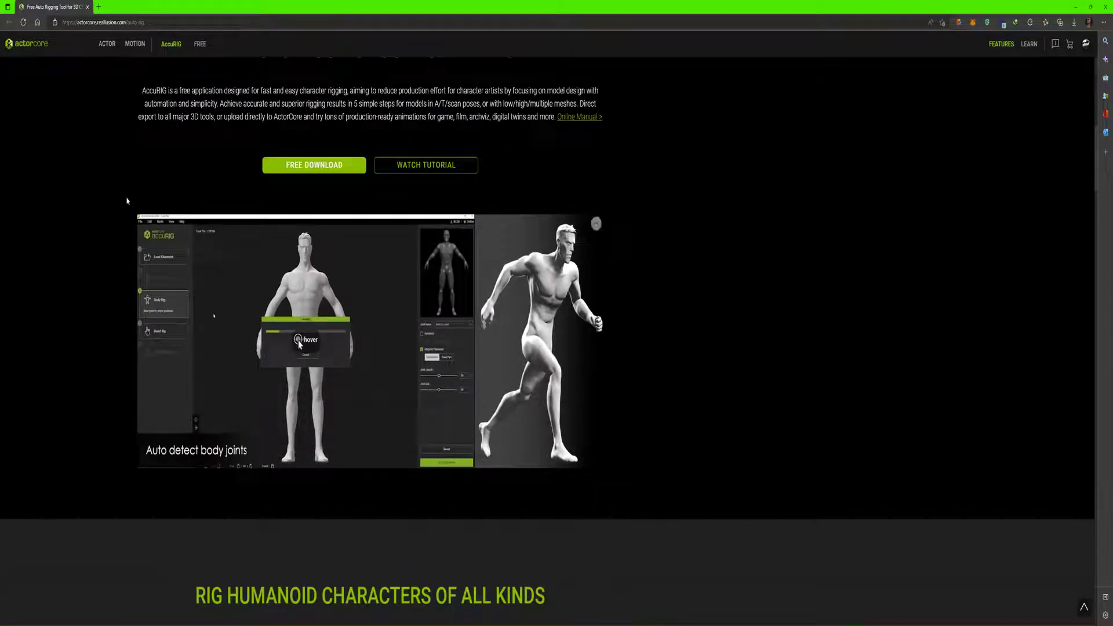
# Read the page sections on rigging humanoid characters, 3D scanned people and digital sculptures, and return to the page's banner.
pyautogui.scroll(-5, 753, 290)
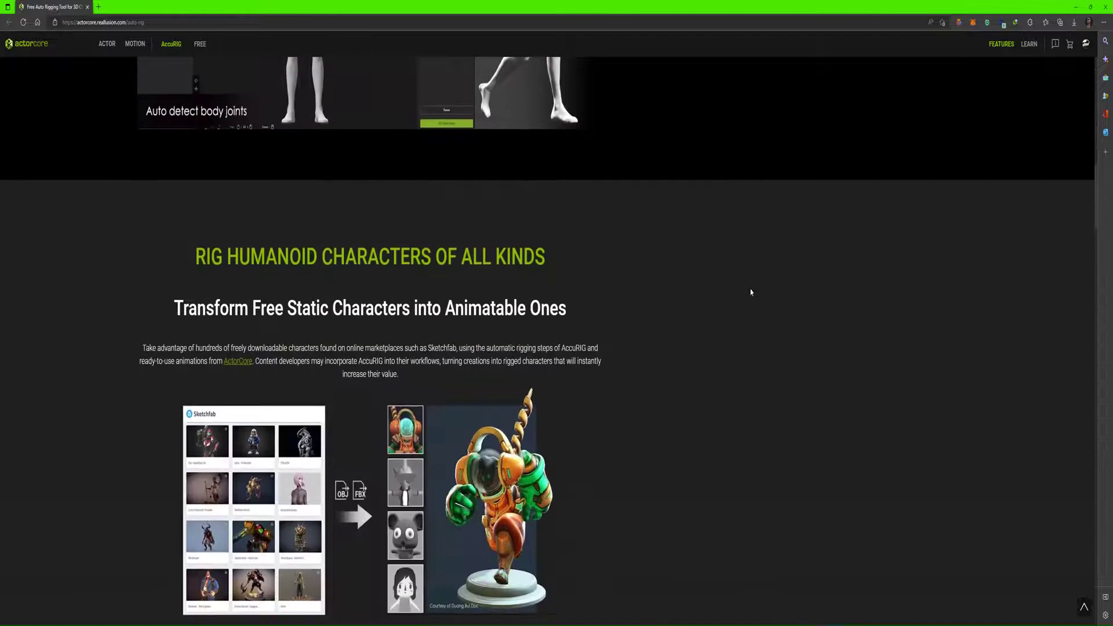
pyautogui.scroll(-1, 735, 334)
pyautogui.scroll(-1, 736, 336)
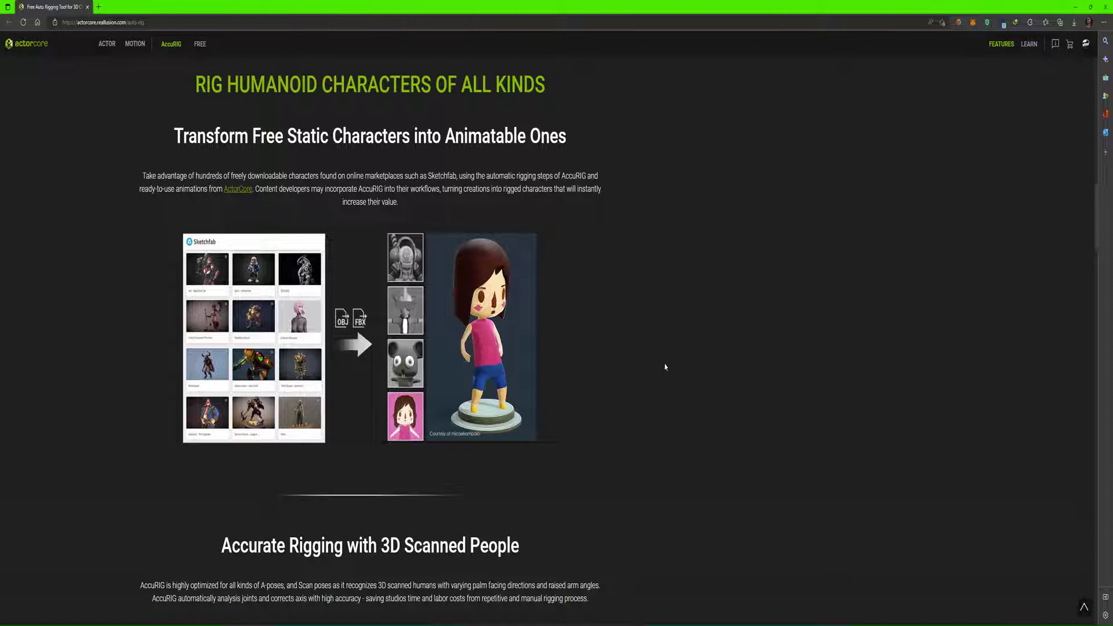
pyautogui.scroll(-4, 655, 368)
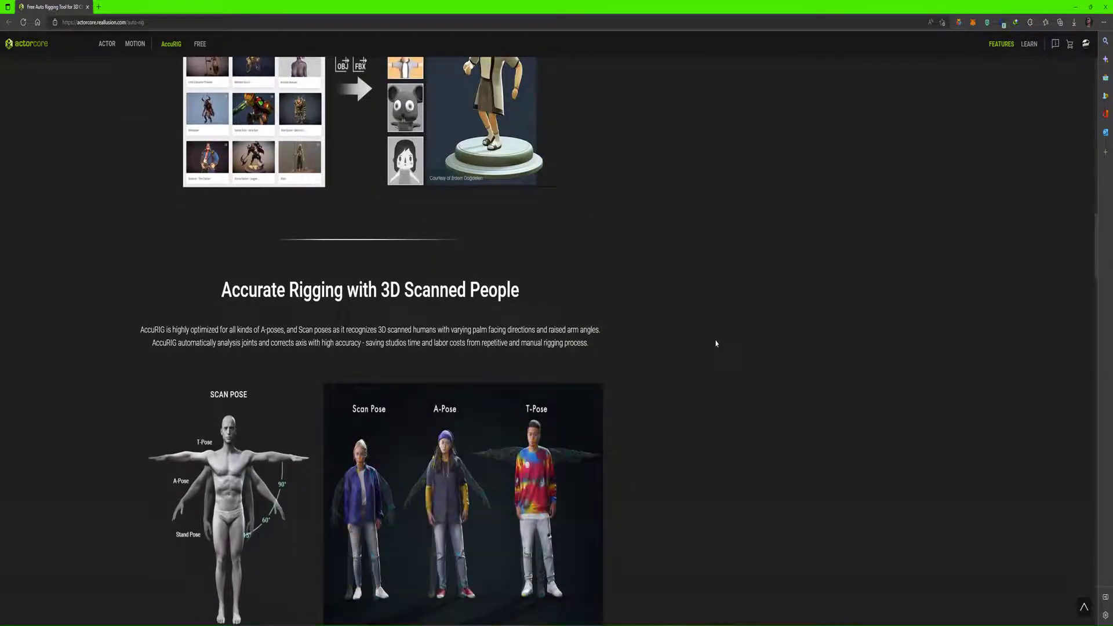
pyautogui.scroll(-3, 716, 343)
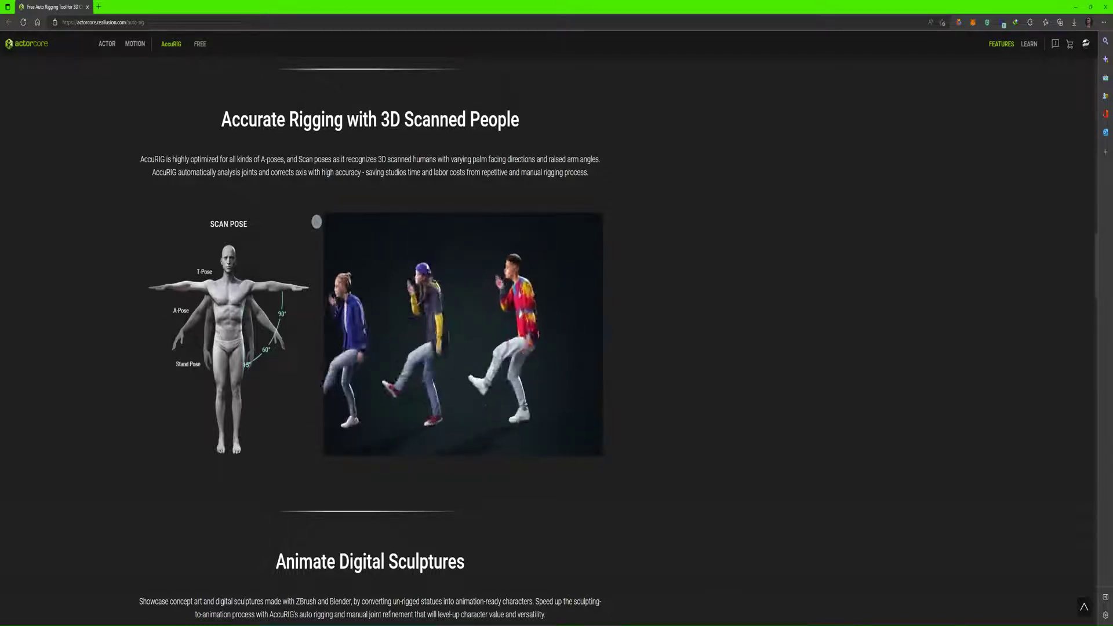
pyautogui.scroll(-4, 618, 323)
pyautogui.scroll(-6, 736, 284)
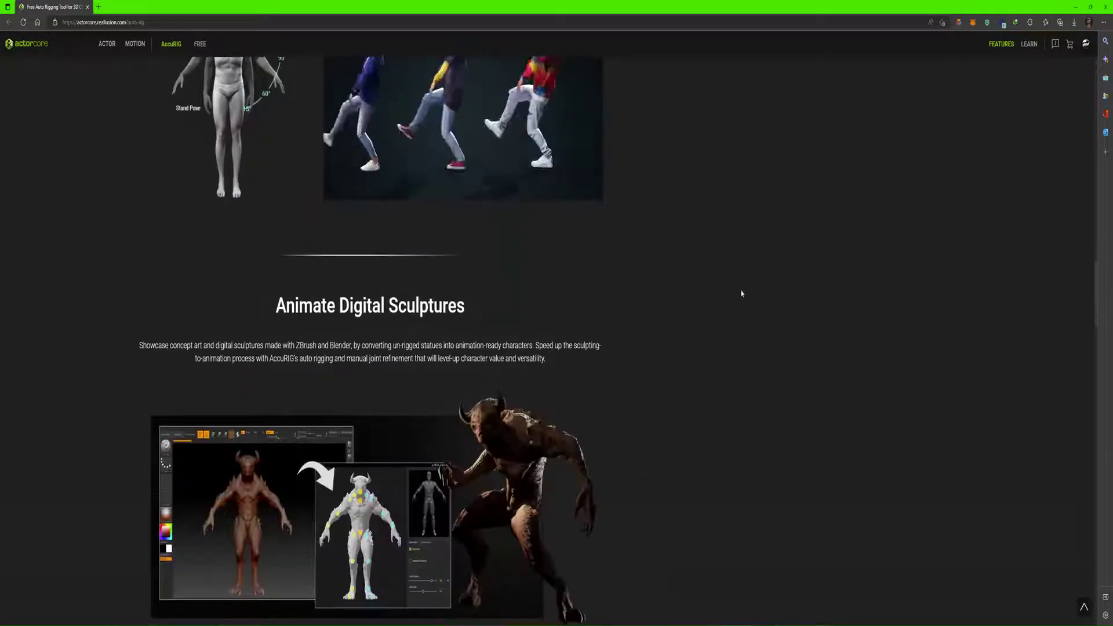
pyautogui.scroll(20, 703, 298)
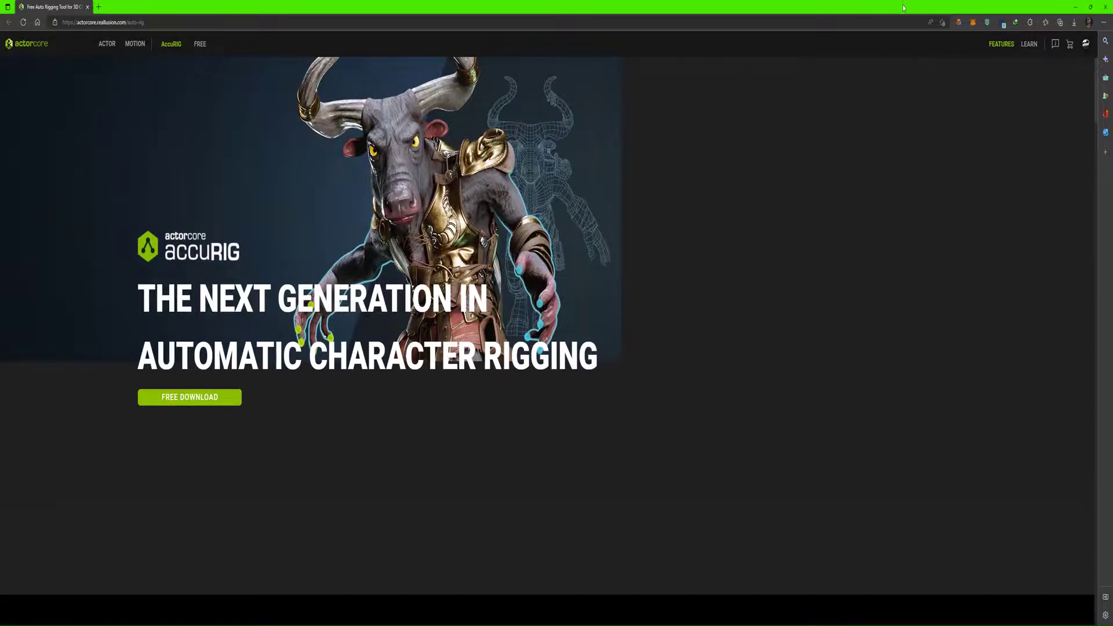
# Move the browser window aside to uncover the desktop and launch the AccuRIG application.
pyautogui.moveTo(902, 8); pyautogui.dragTo(955, 95)
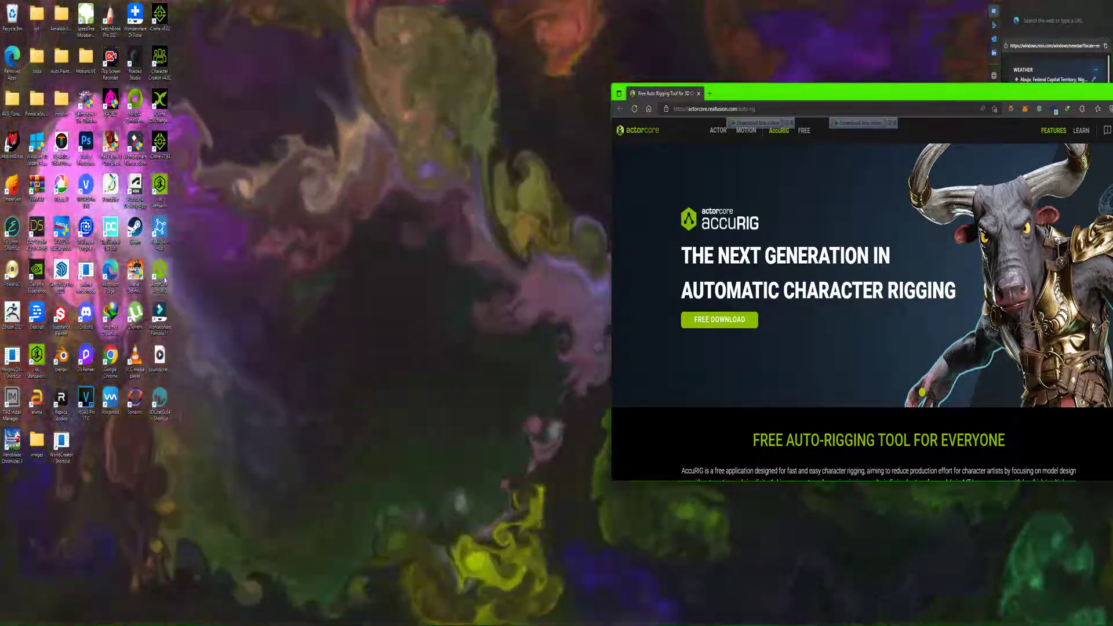
pyautogui.click(160, 273)
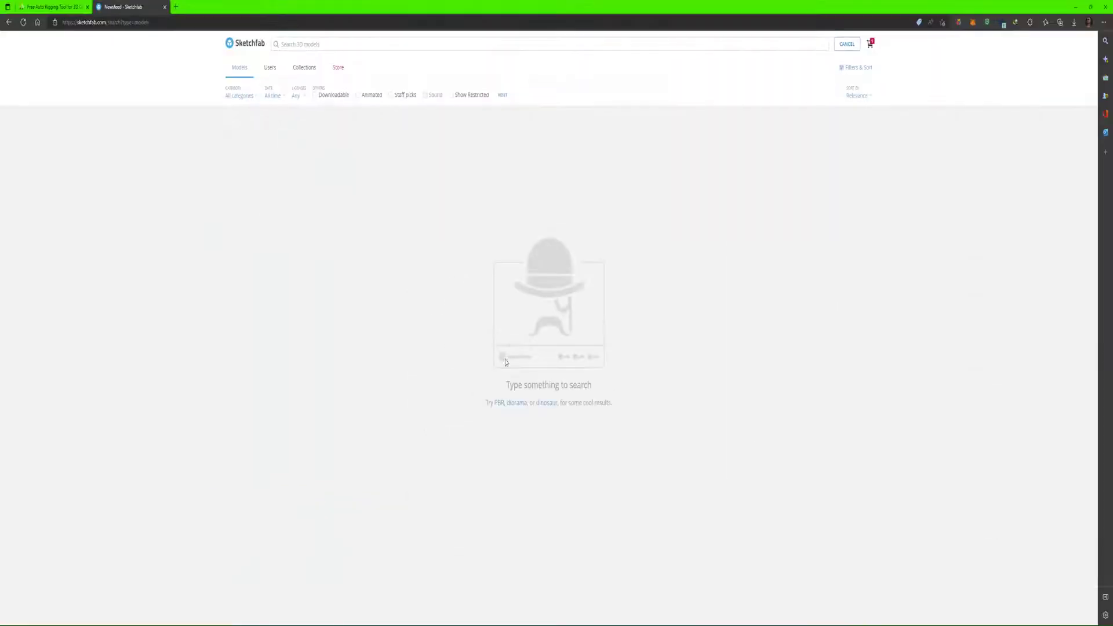
# On Sketchfab, limit the results to downloadable models and search for "pubg" in the full-size browser window.
pyautogui.click(318, 97)
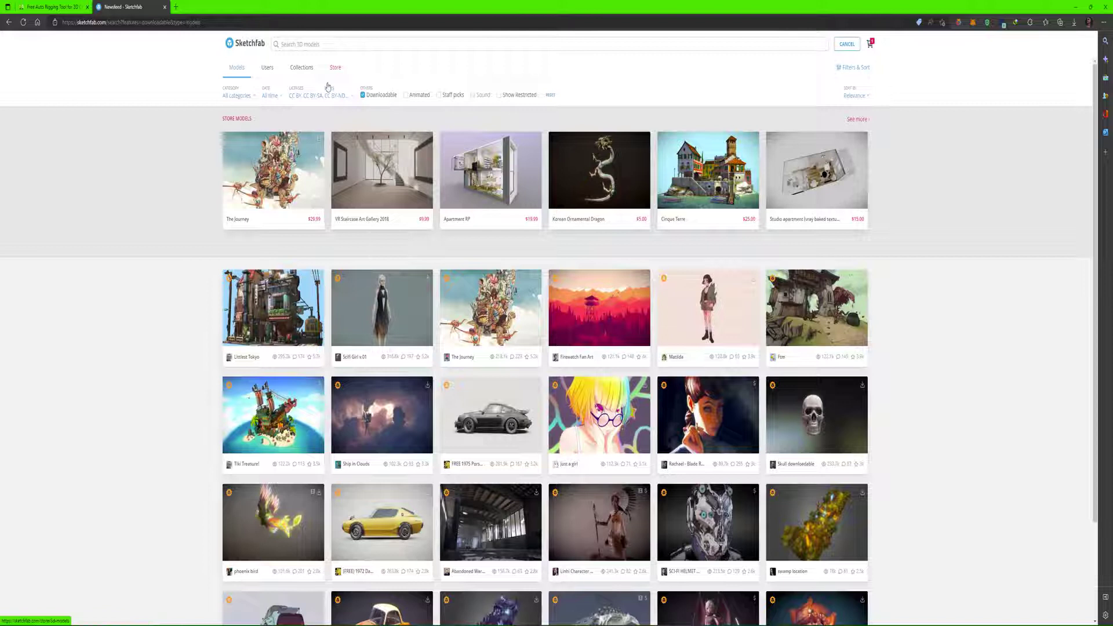
pyautogui.click(312, 42)
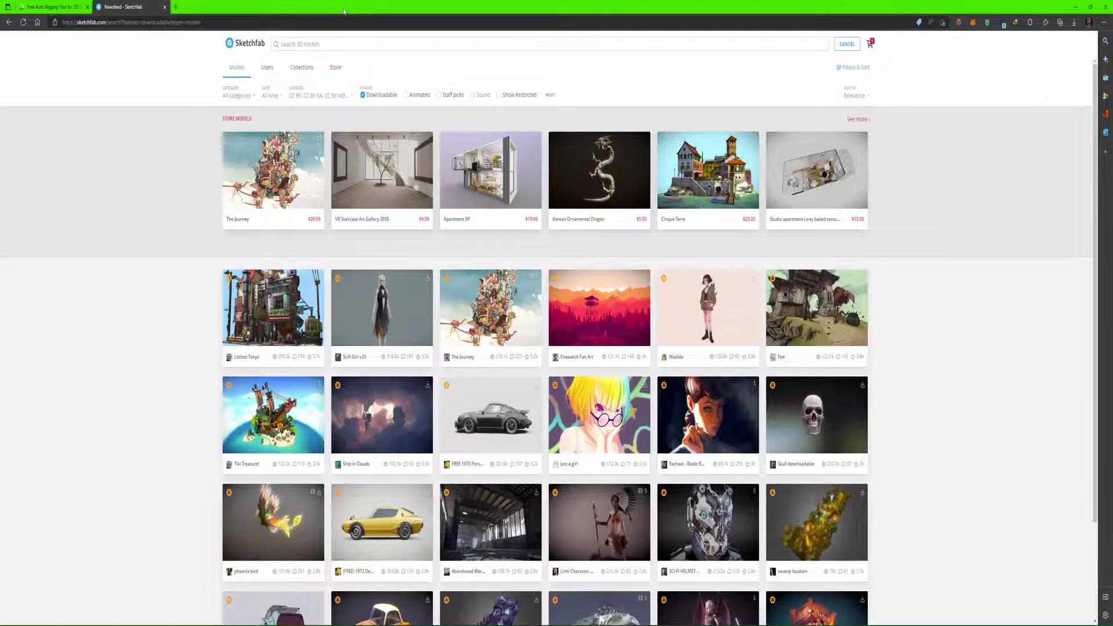
pyautogui.moveTo(553, 6); pyautogui.dragTo(399, 133)
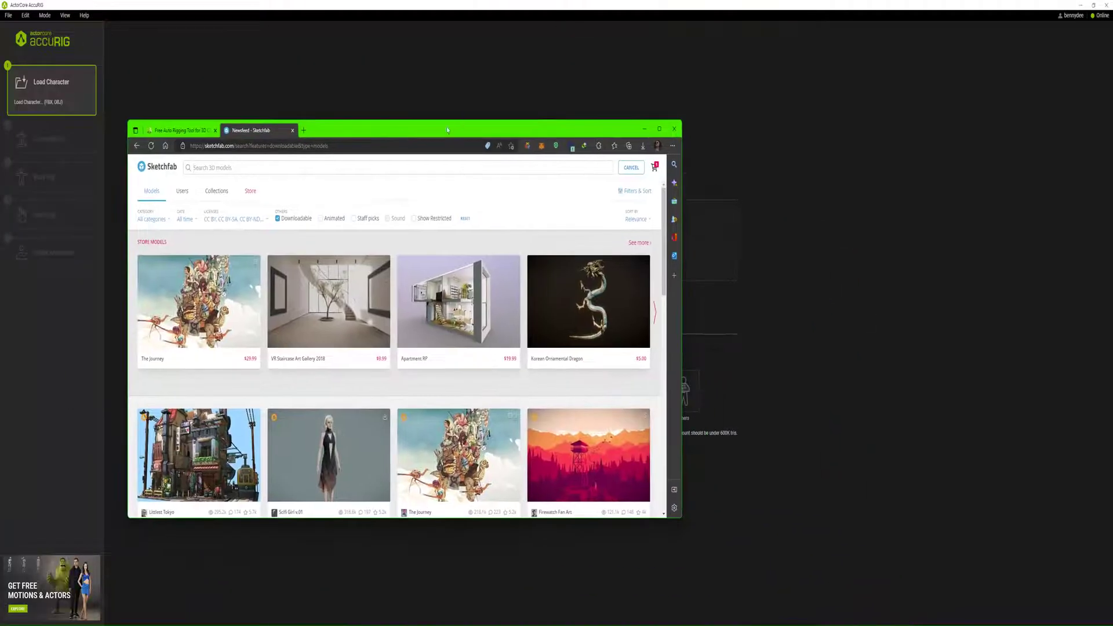
pyautogui.click(659, 129)
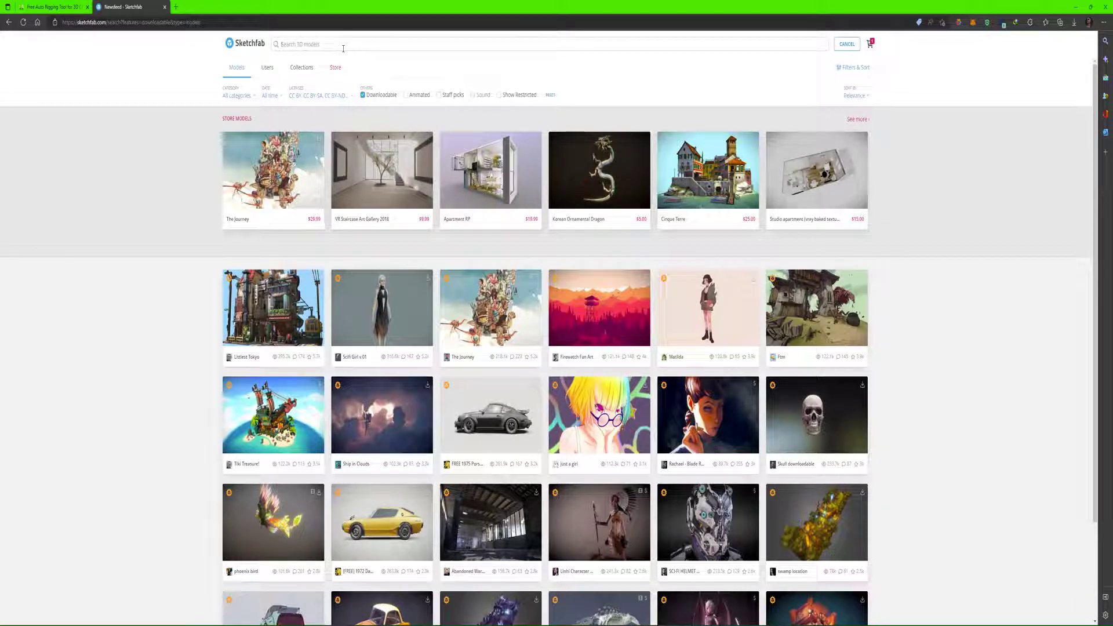
pyautogui.write('pubg')
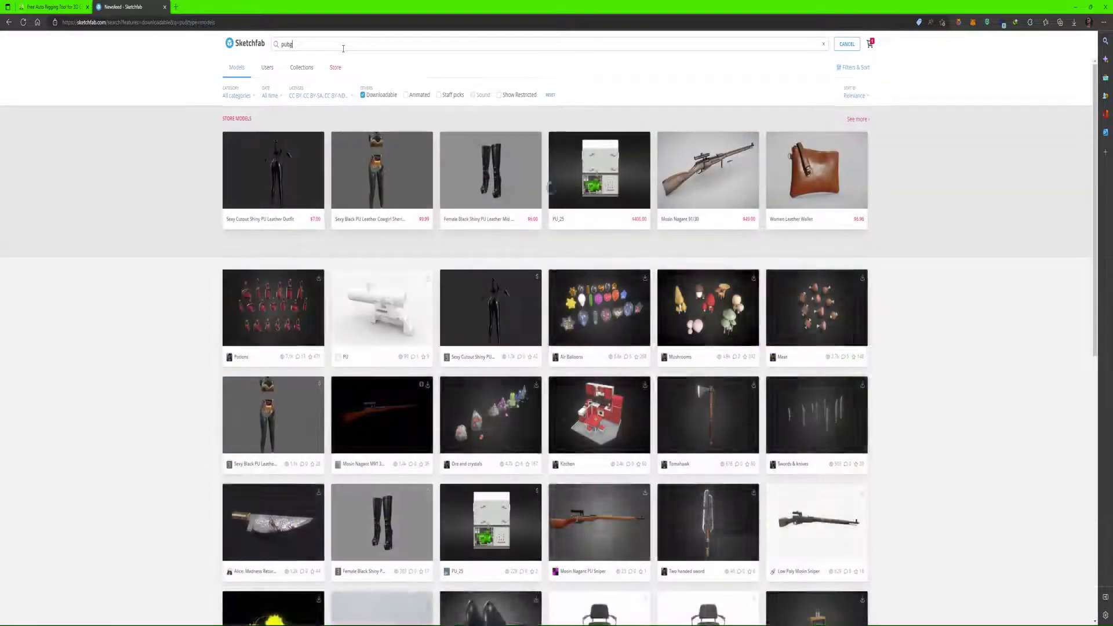
# Find the "PUBG Mobile x Major Grom - Psycho" model among the results, open it and rotate its 3D preview.
pyautogui.scroll(-8, 635, 353)
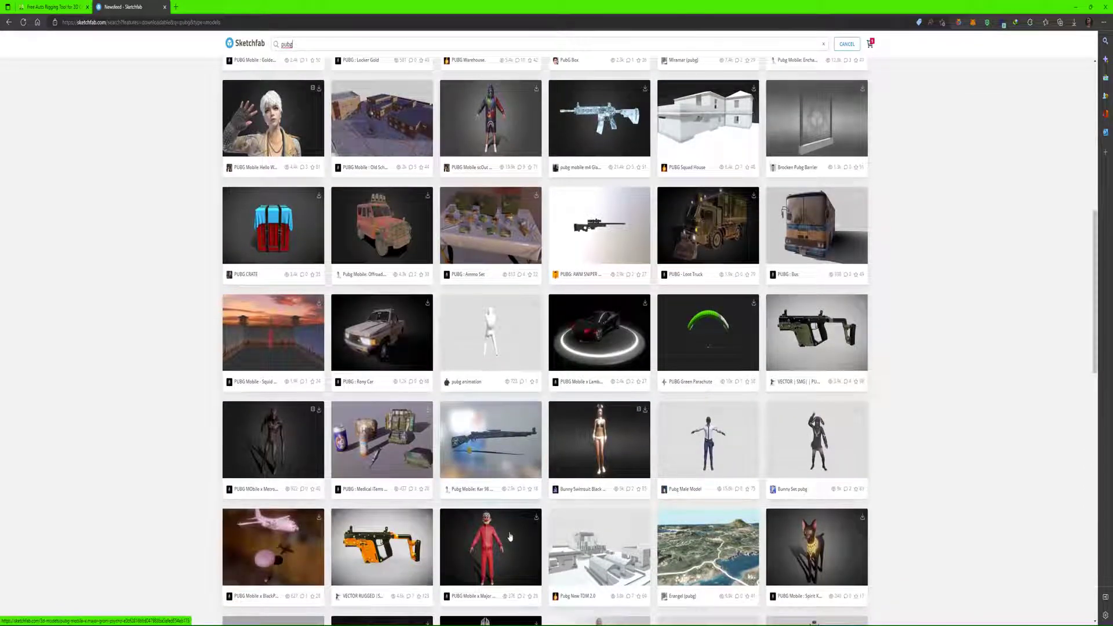
pyautogui.click(635, 353)
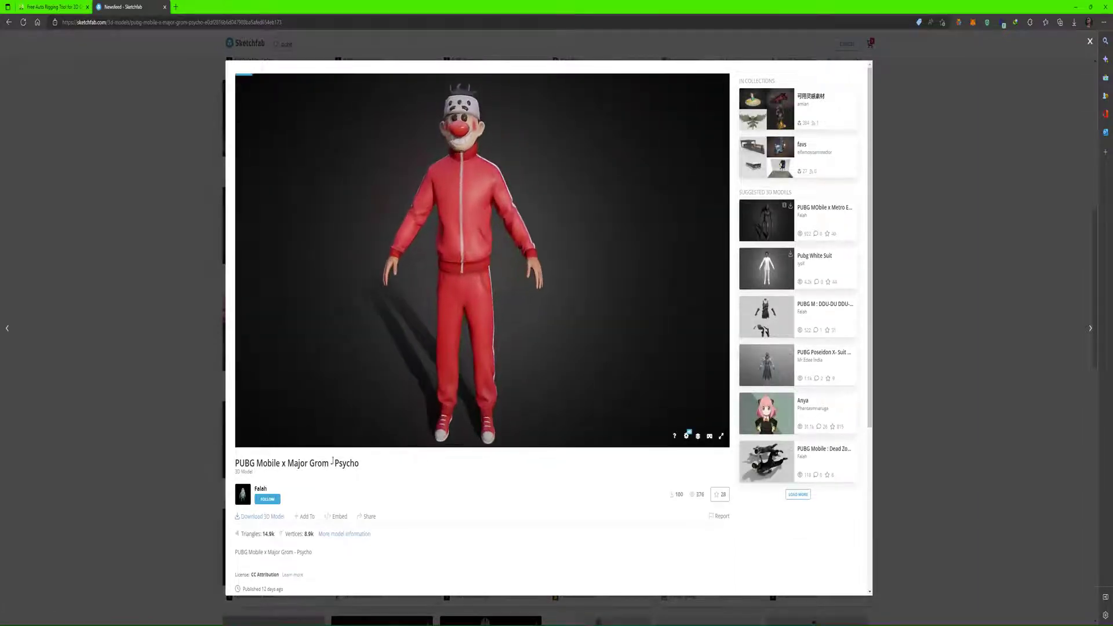
pyautogui.moveTo(504, 248); pyautogui.dragTo(441, 264)
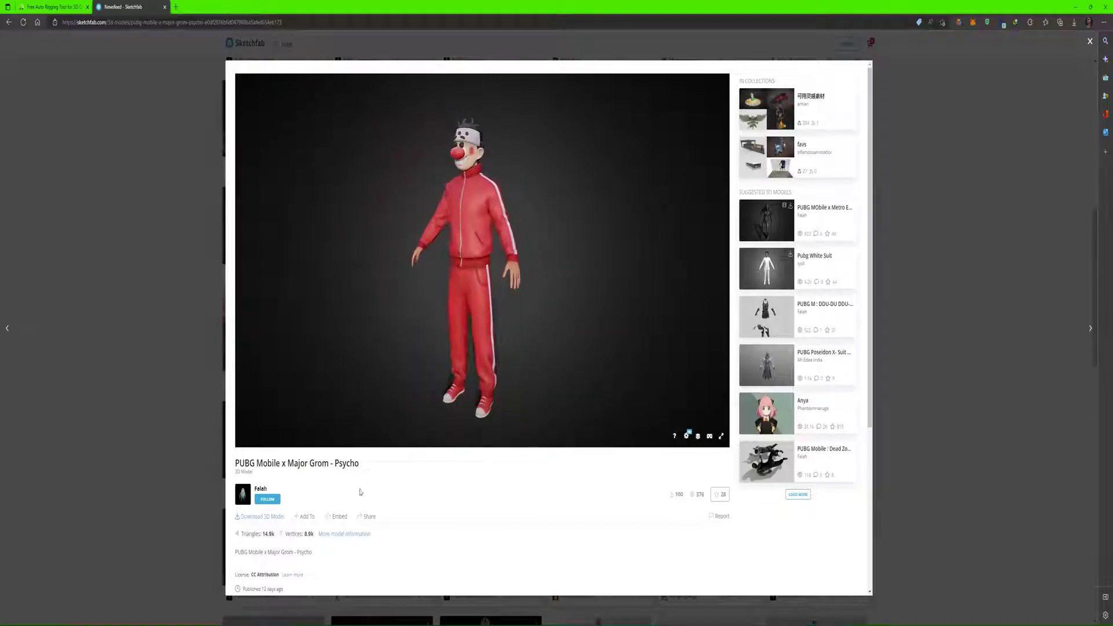
# Download the Psycho model in its original OBJ format and put the download progress window out of the way.
pyautogui.scroll(-2, 303, 508)
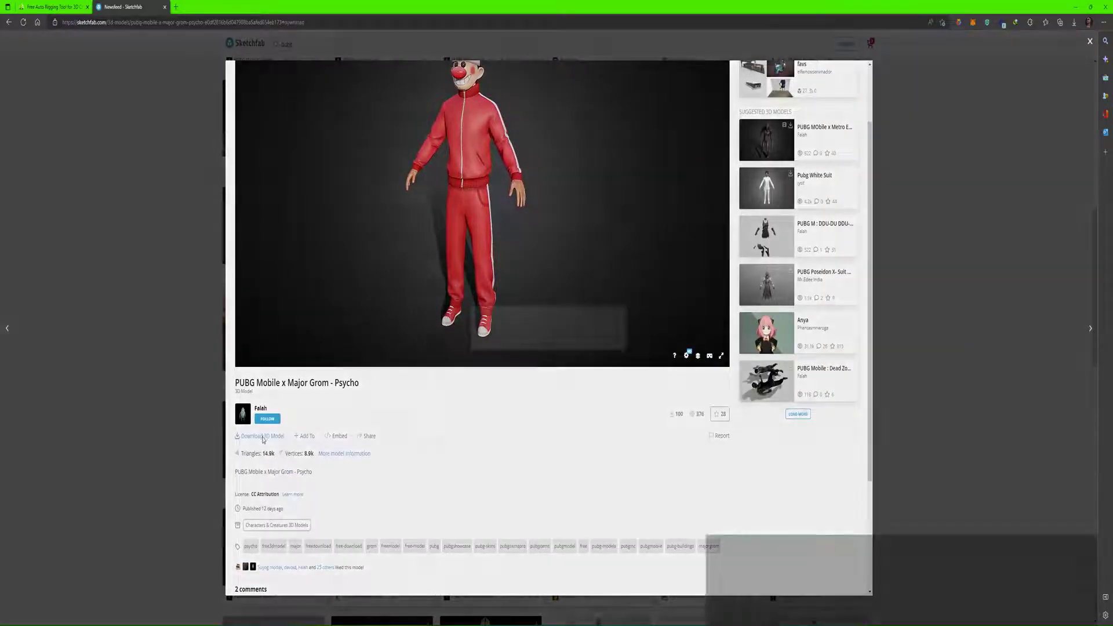
pyautogui.click(263, 438)
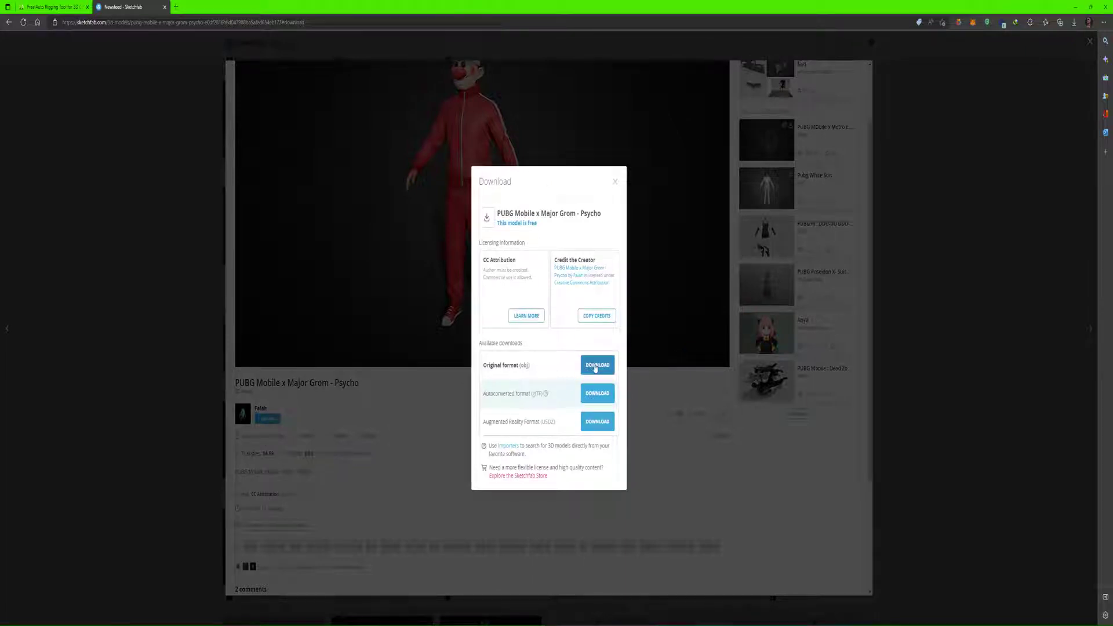
pyautogui.click(601, 369)
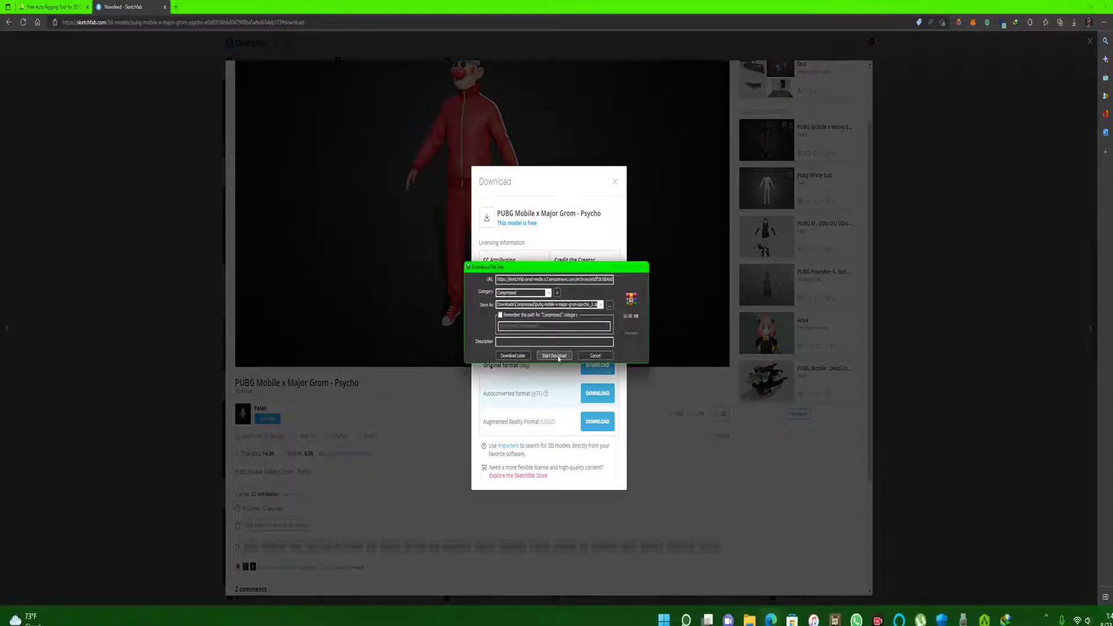
pyautogui.click(554, 356)
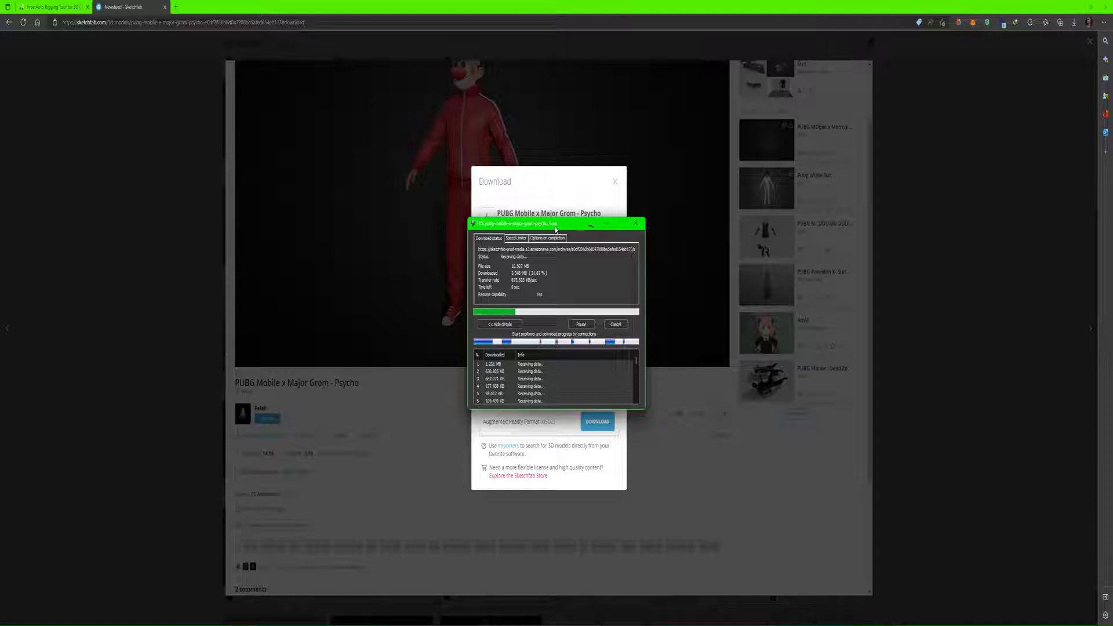
pyautogui.moveTo(556, 228); pyautogui.dragTo(803, 211)
pyautogui.click(884, 207)
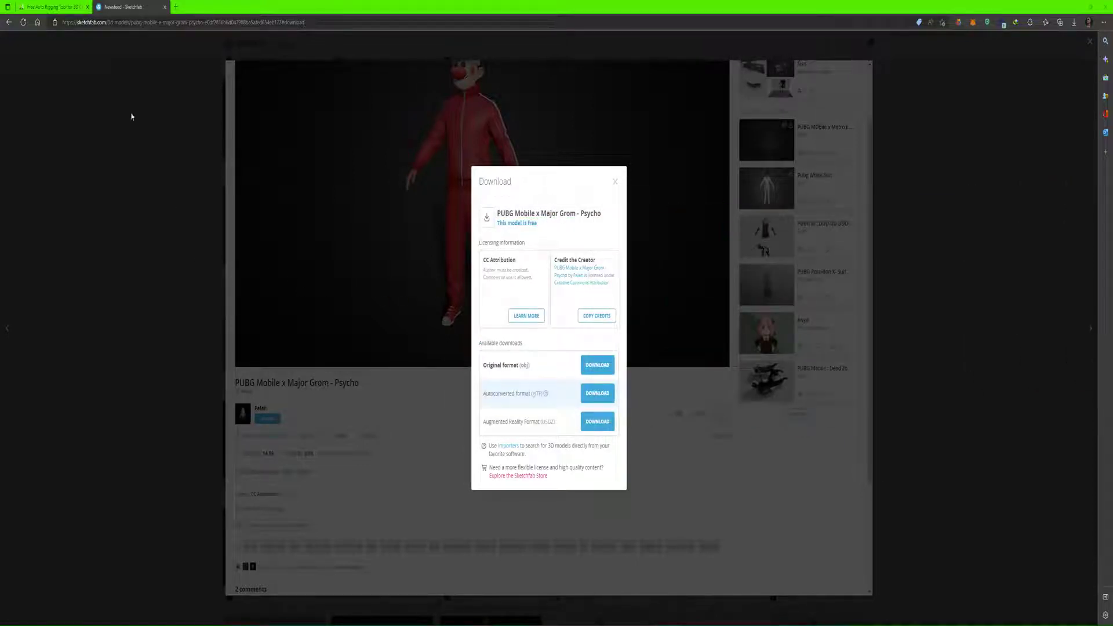
# Return to the AccuRIG web page, move the finished download's dialog aside and review the section on rigging humanoid characters.
pyautogui.click(55, 9)
pyautogui.scroll(-15, 524, 382)
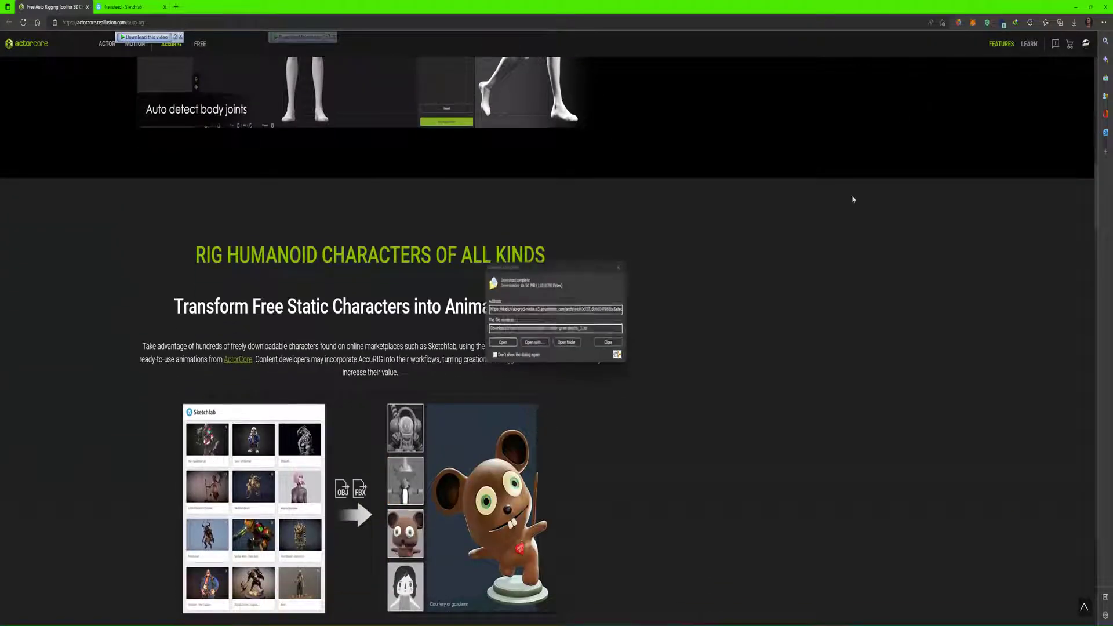
pyautogui.moveTo(536, 270); pyautogui.dragTo(1110, 244)
pyautogui.scroll(-3, 613, 469)
pyautogui.scroll(-1, 615, 466)
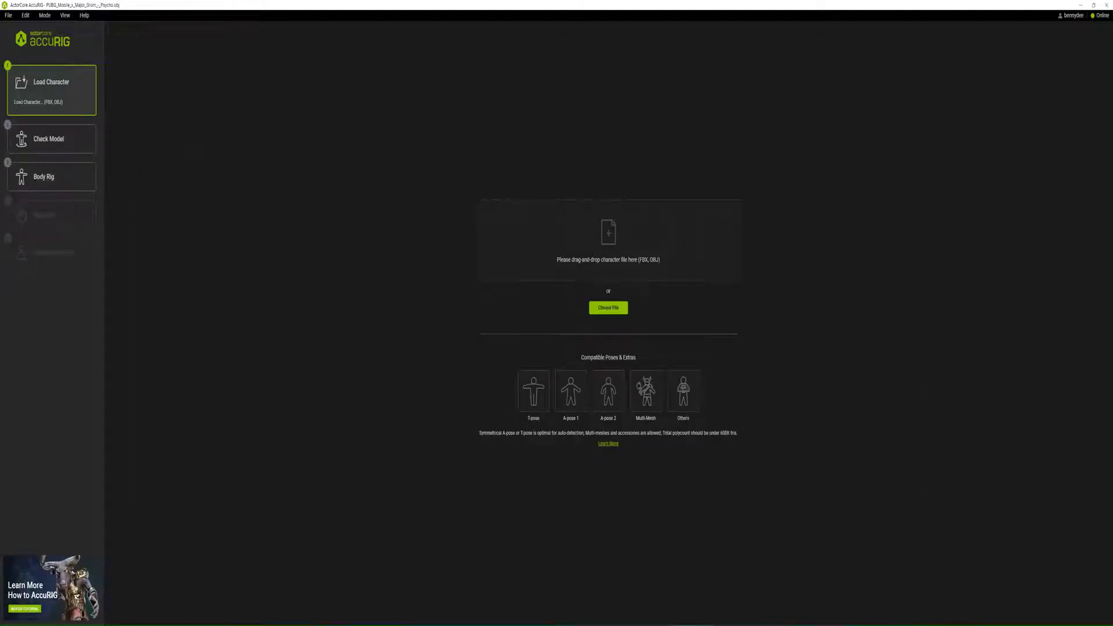
# Load PUBG_Mobile_x_Major_Grom_-_Psycho.obj from the Documents folder into AccuRIG as the character.
pyautogui.hotkey('alt', 'Tab')
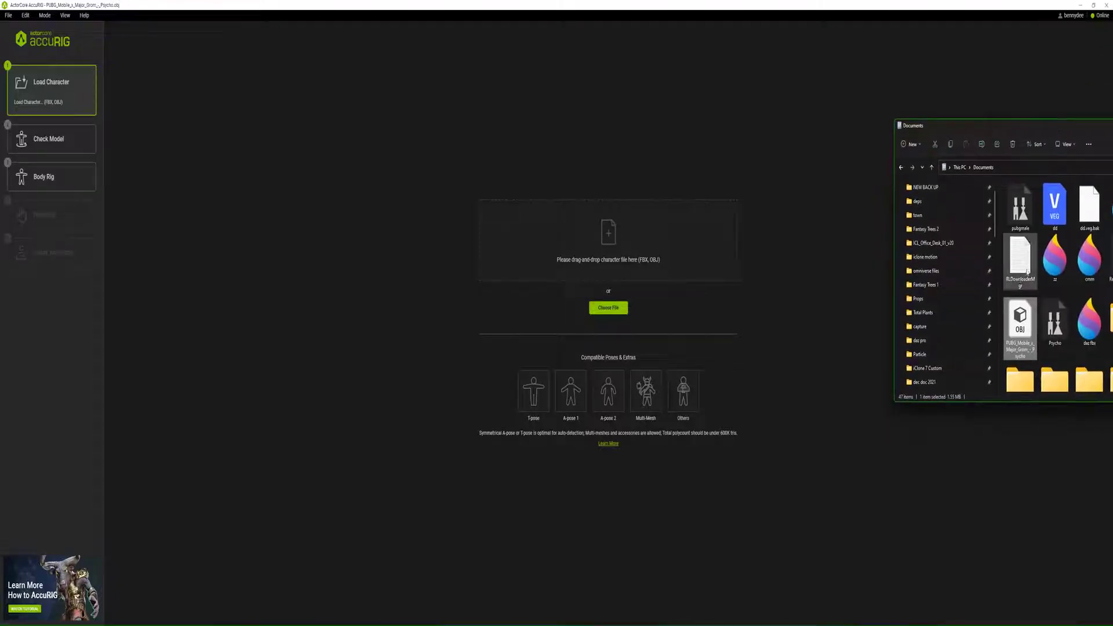
pyautogui.moveTo(1018, 332); pyautogui.dragTo(582, 261)
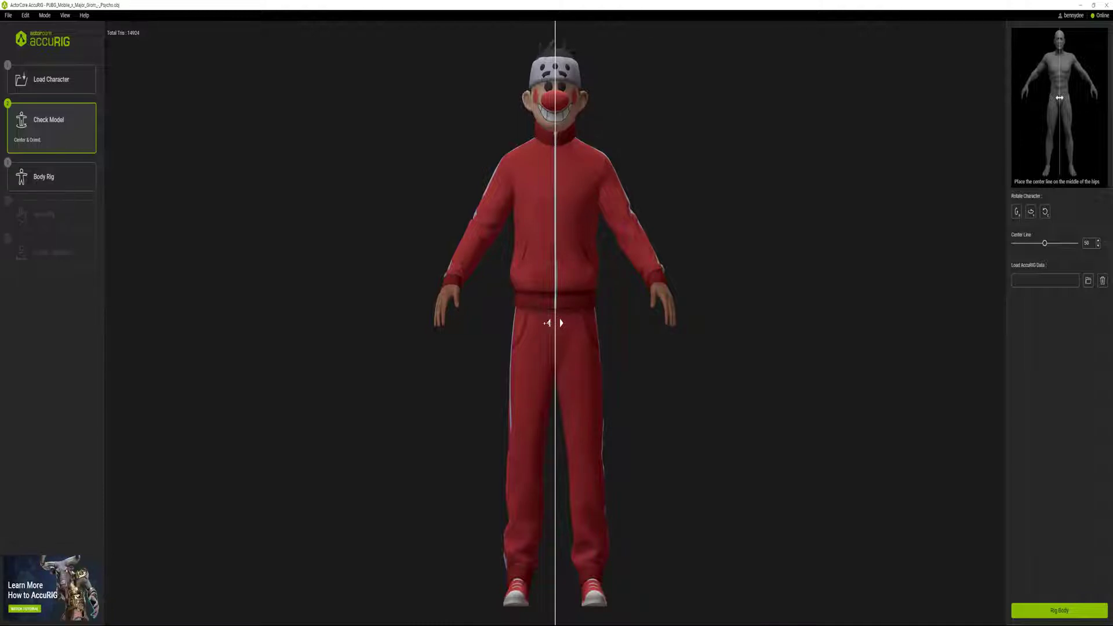
# Generate the body rig and move the left and right humerus joints slightly outward onto the character's shoulders.
pyautogui.click(60, 178)
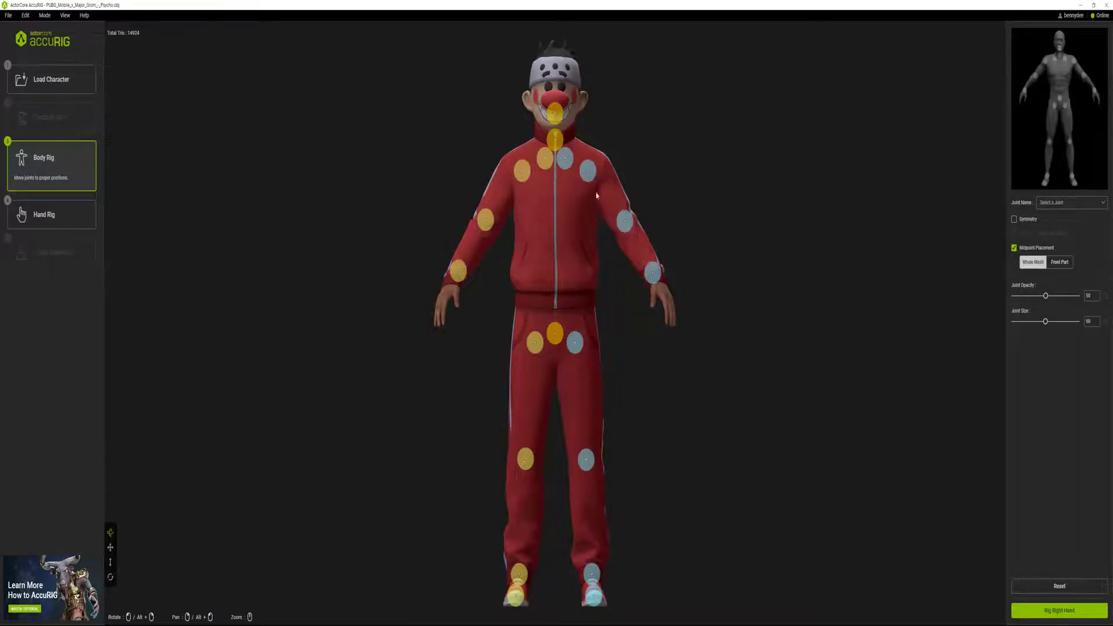
pyautogui.moveTo(590, 178); pyautogui.dragTo(597, 179)
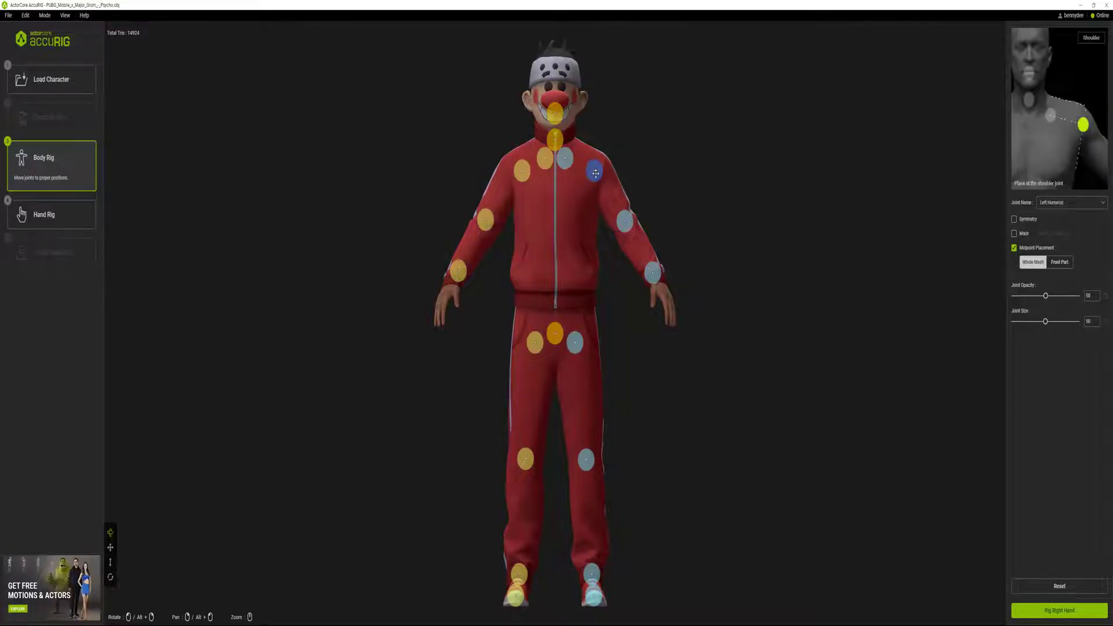
pyautogui.moveTo(522, 171); pyautogui.dragTo(517, 168)
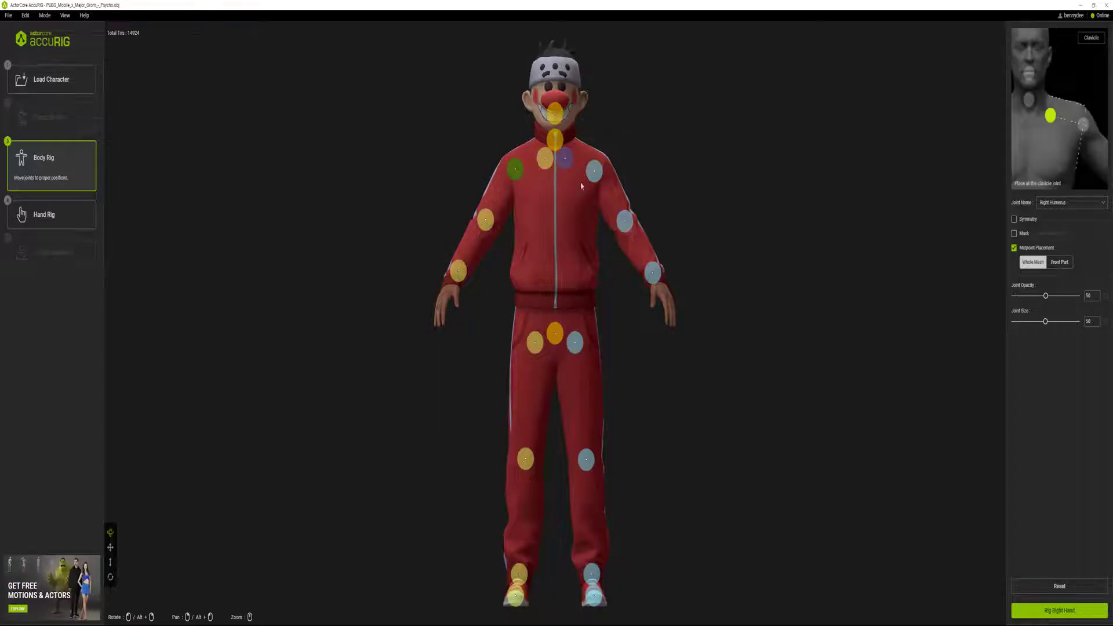
pyautogui.click(557, 215)
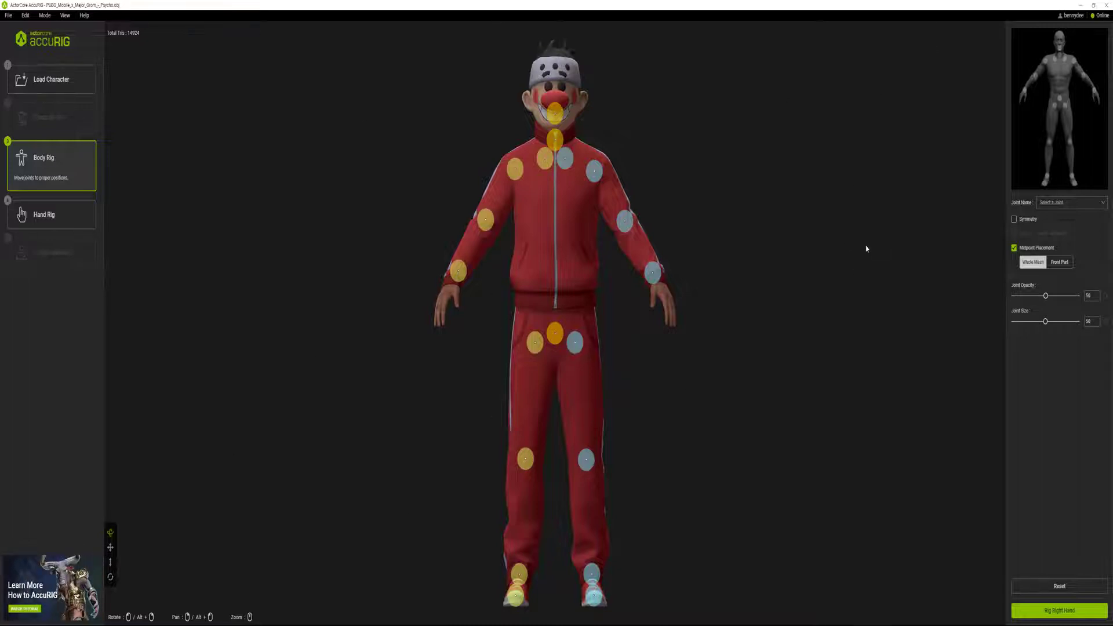
# Generate the right-hand rig with 5 fingers and move the thumb's first joint down onto the sleeve cuff.
pyautogui.click(77, 224)
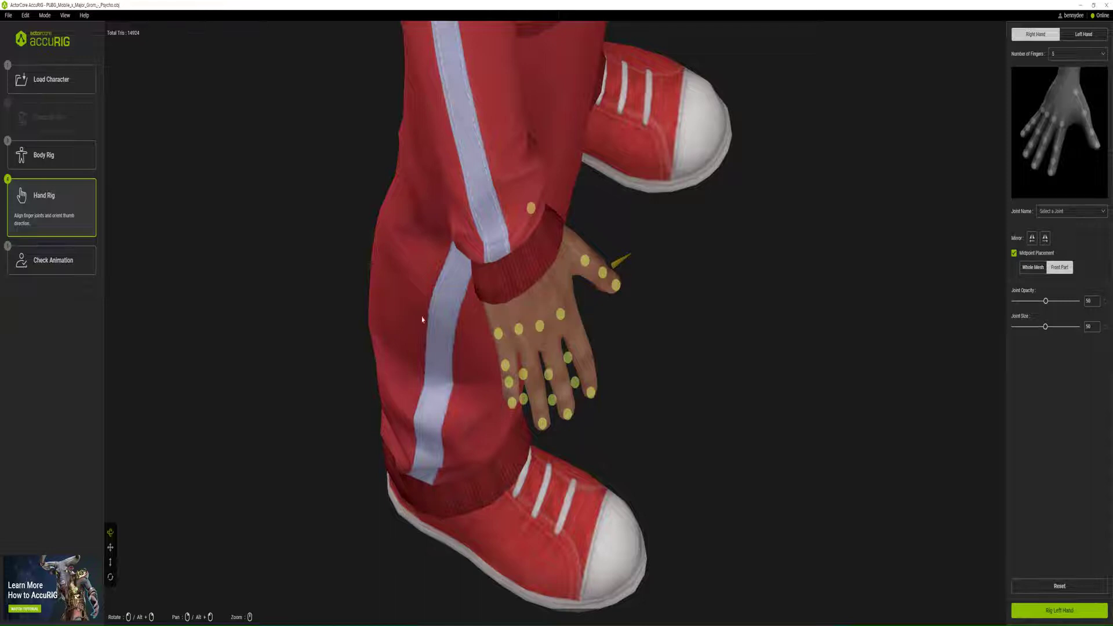
pyautogui.click(1071, 56)
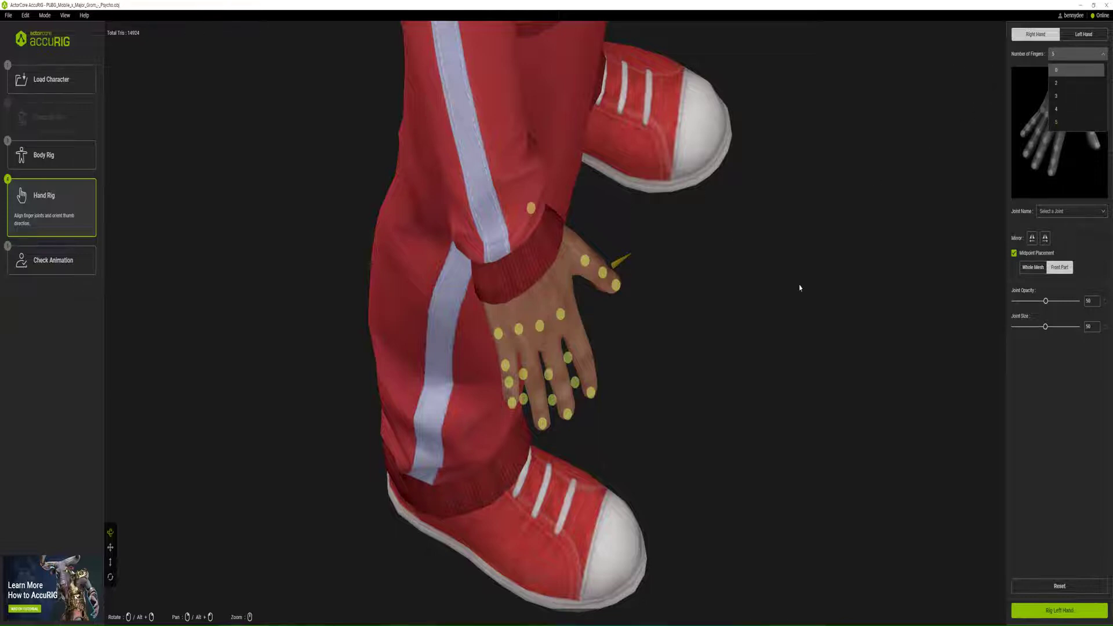
pyautogui.click(1016, 388)
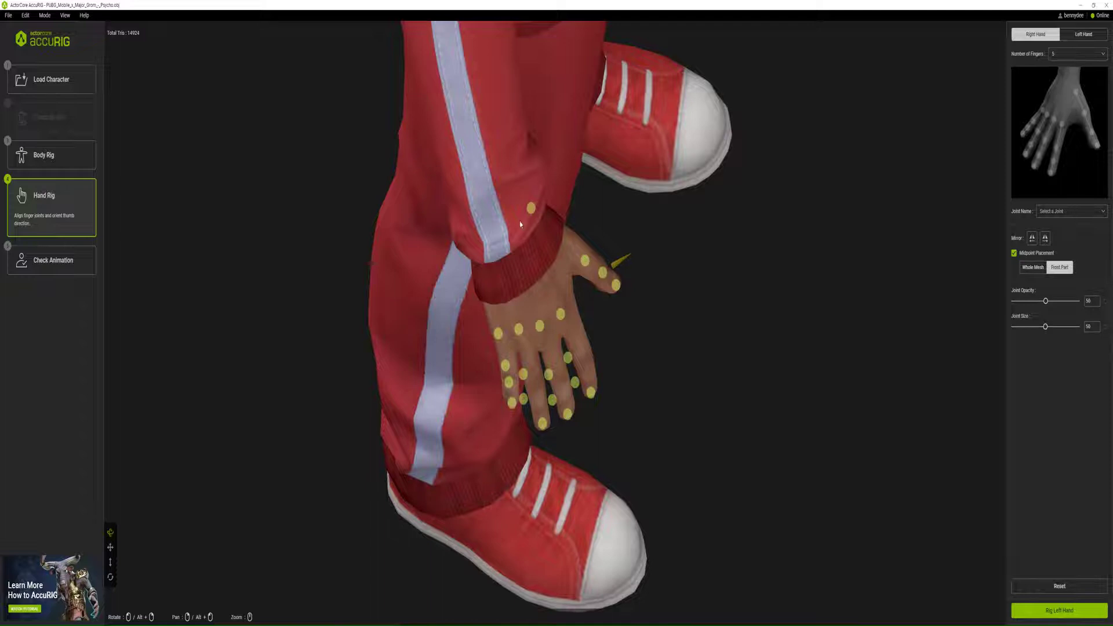
pyautogui.moveTo(531, 208); pyautogui.dragTo(543, 233)
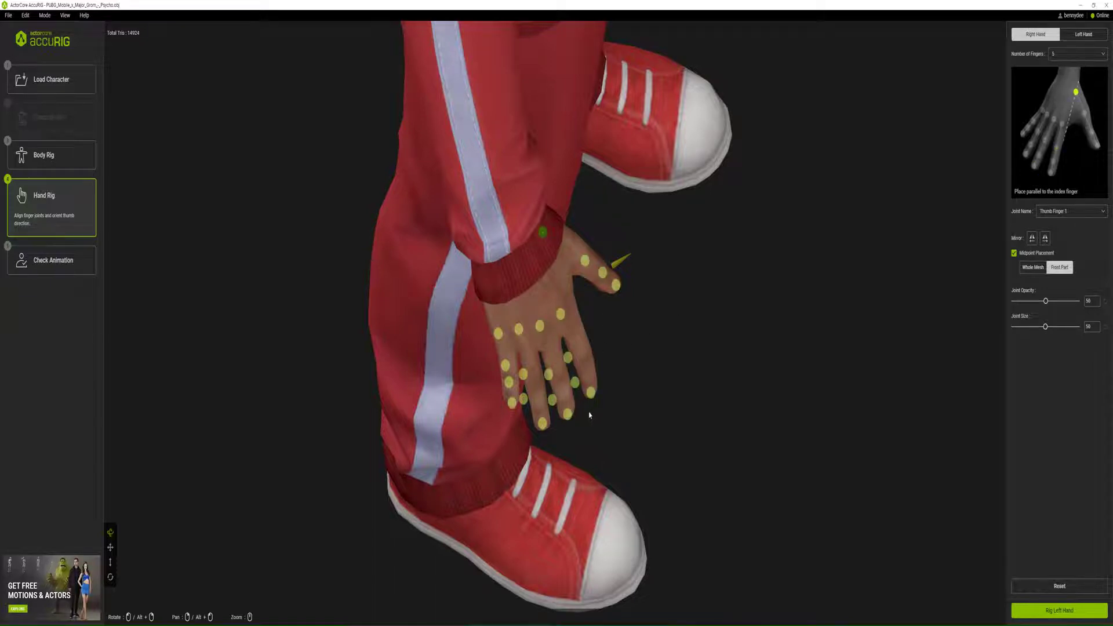
# Center the right hand's index, middle, ring and pinky finger joints along their fingers.
pyautogui.scroll(3, 589, 415)
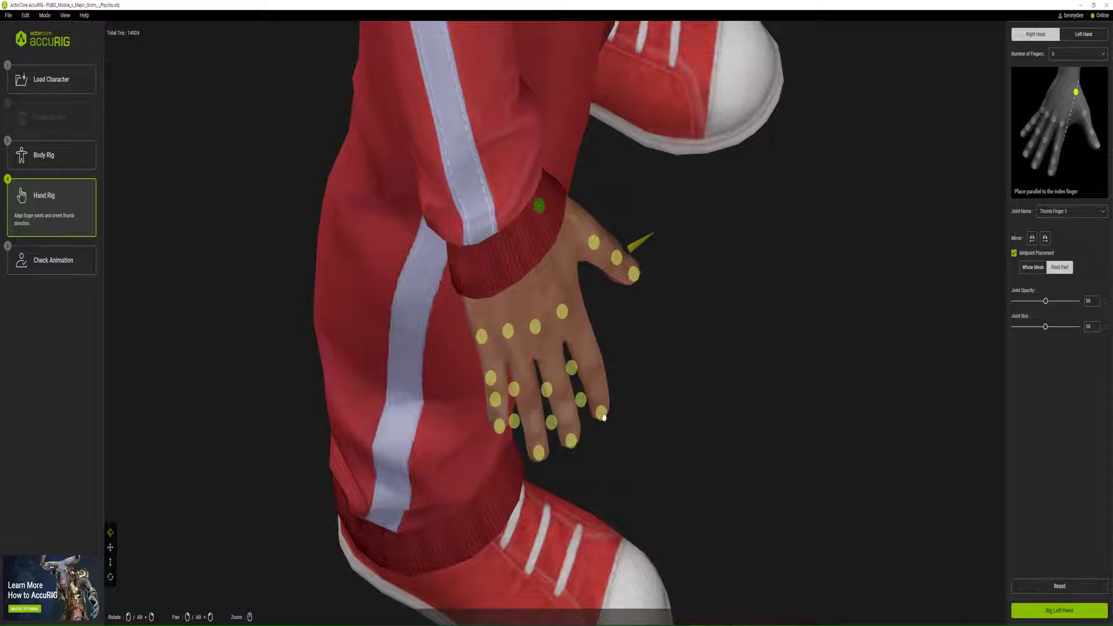
pyautogui.moveTo(580, 399); pyautogui.dragTo(587, 360)
pyautogui.moveTo(562, 311); pyautogui.dragTo(568, 312)
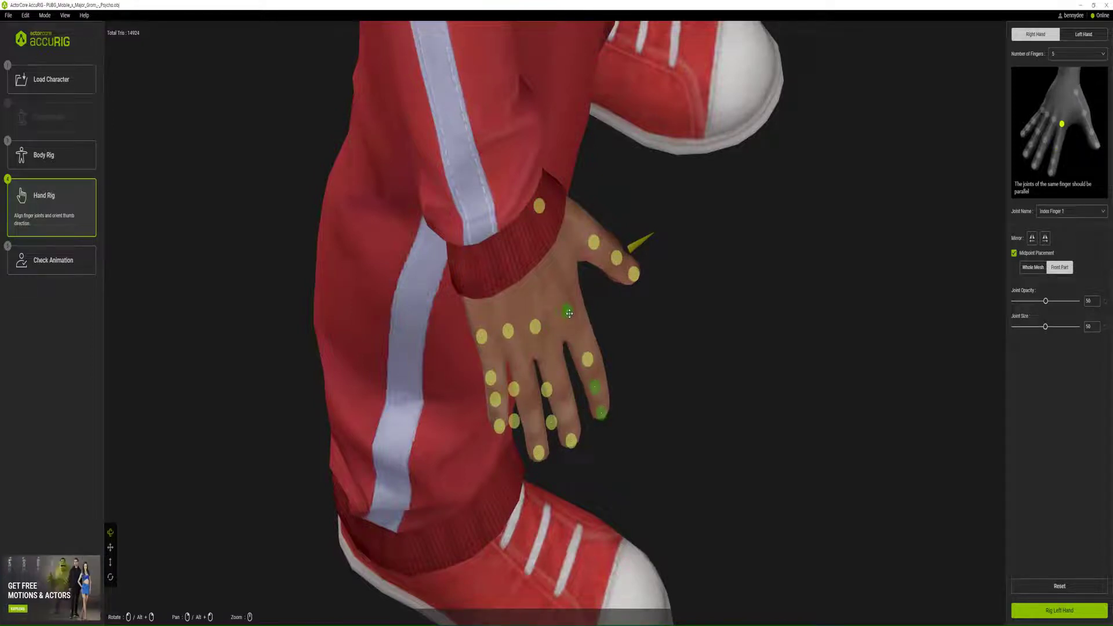
pyautogui.click(551, 422)
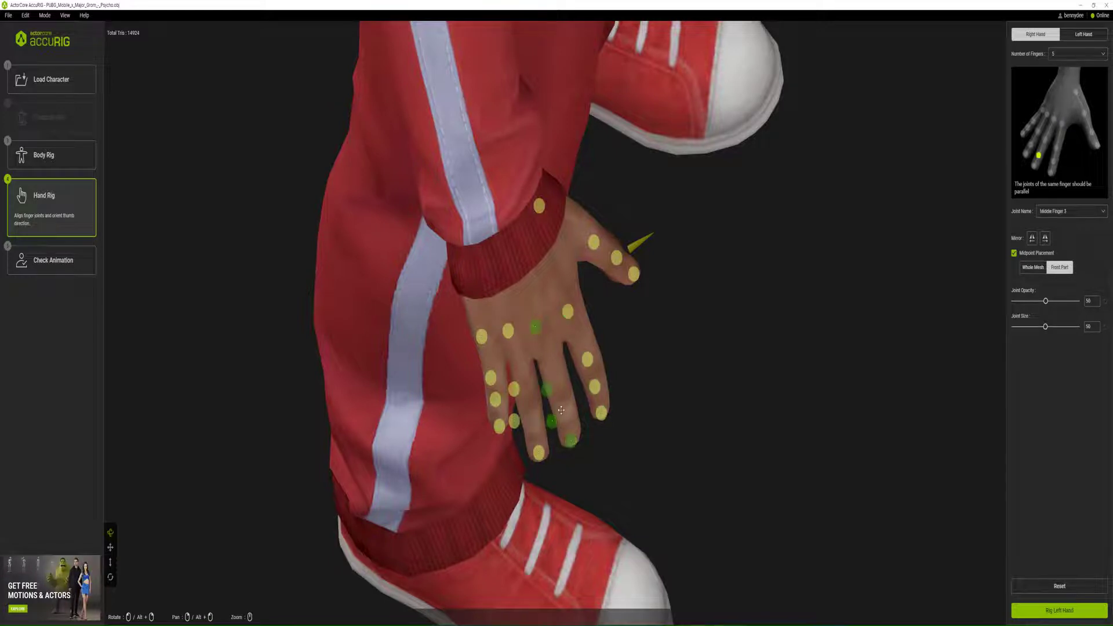
pyautogui.moveTo(561, 410); pyautogui.dragTo(532, 421)
pyautogui.click(513, 389)
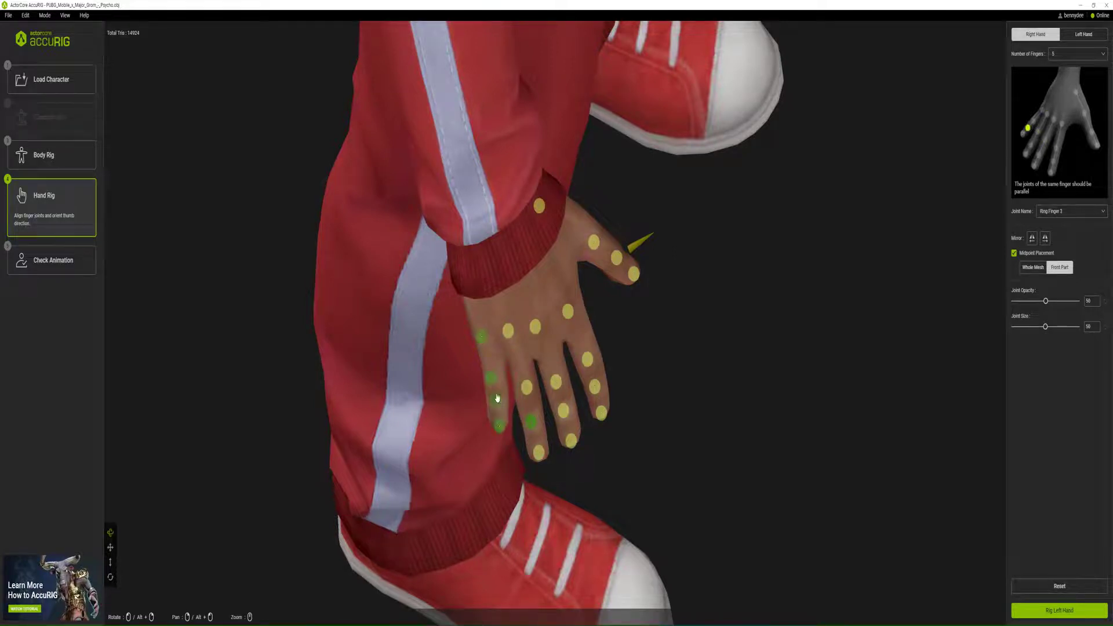
pyautogui.moveTo(491, 376); pyautogui.dragTo(496, 374)
pyautogui.moveTo(481, 337); pyautogui.dragTo(490, 337)
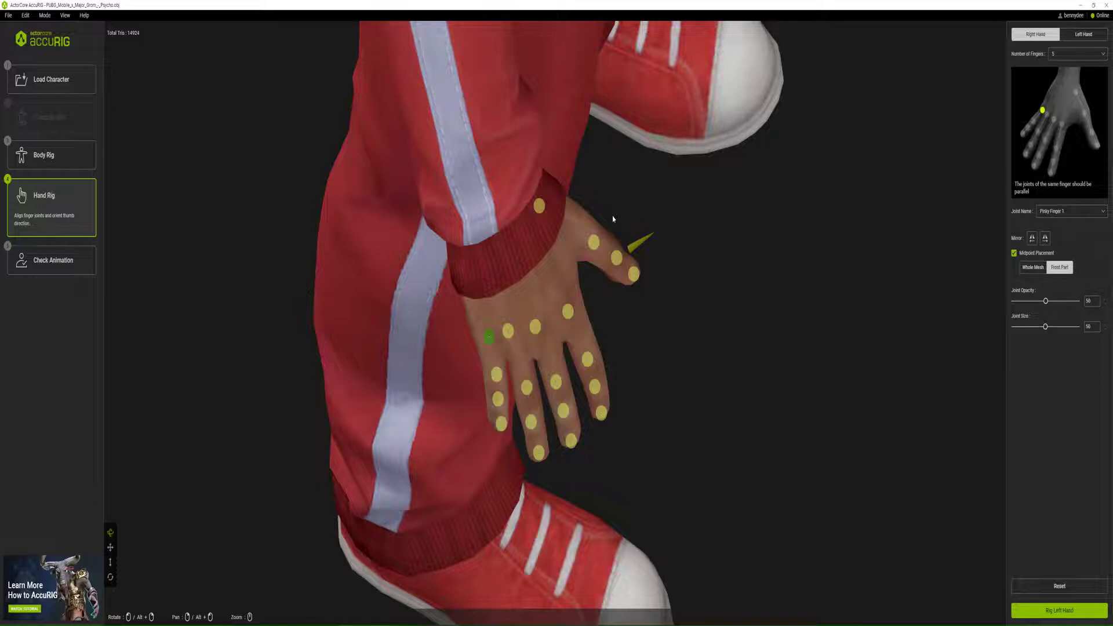
pyautogui.moveTo(741, 307); pyautogui.dragTo(651, 288, button='right')
# Switch to the left hand and align its thumb joints plus the index finger's first, second and tip joints.
pyautogui.click(1092, 33)
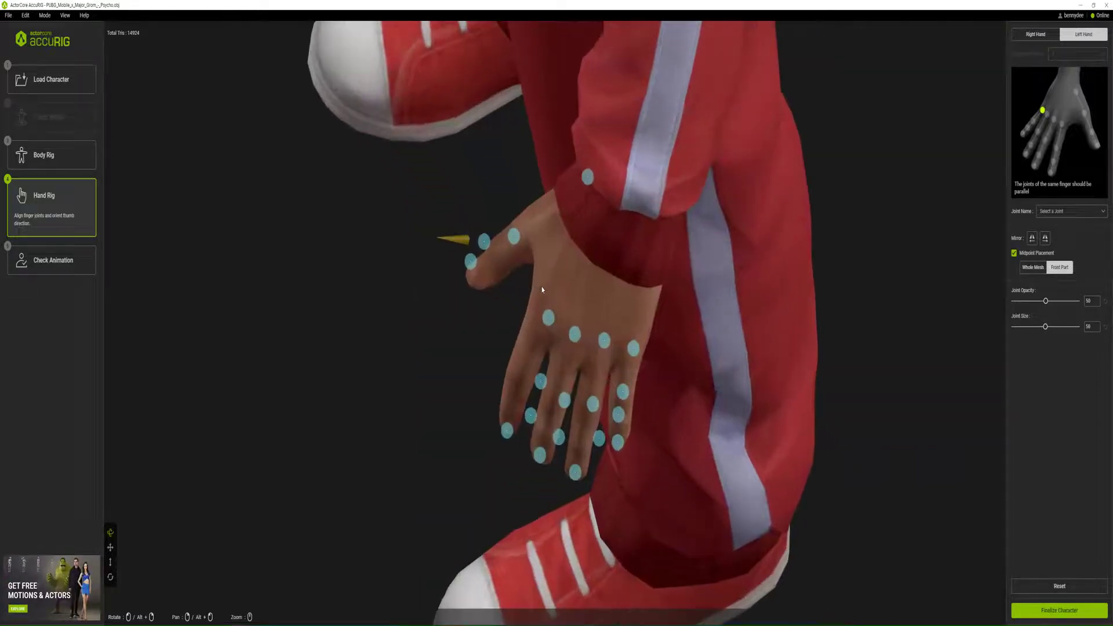
pyautogui.moveTo(507, 217); pyautogui.dragTo(458, 265)
pyautogui.moveTo(597, 149); pyautogui.dragTo(585, 168)
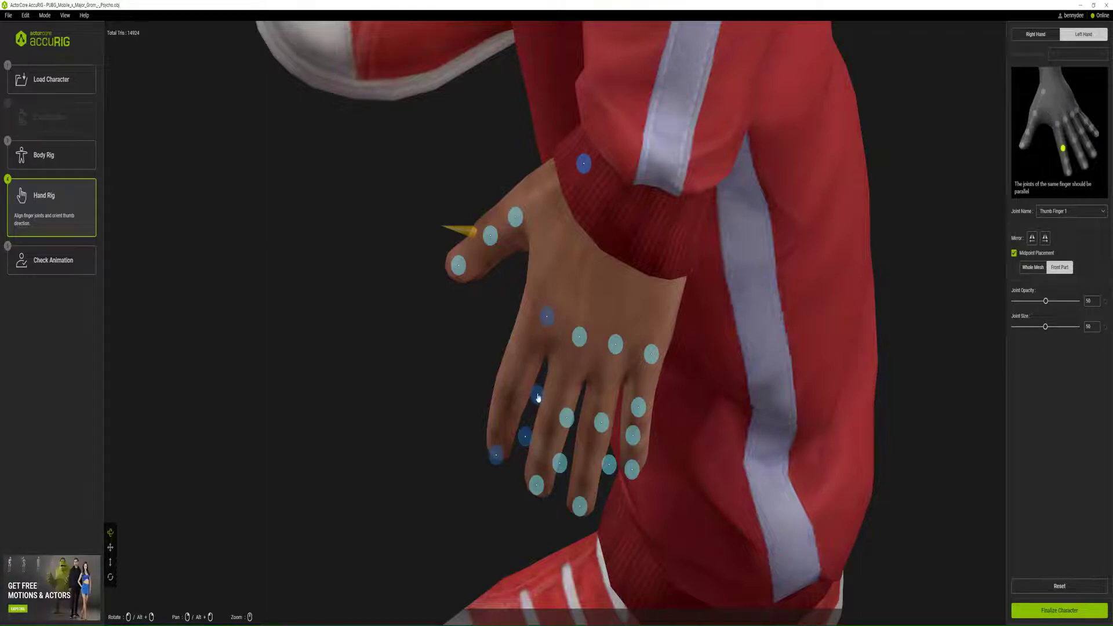
pyautogui.moveTo(535, 395); pyautogui.dragTo(516, 381)
pyautogui.moveTo(496, 454); pyautogui.dragTo(496, 445)
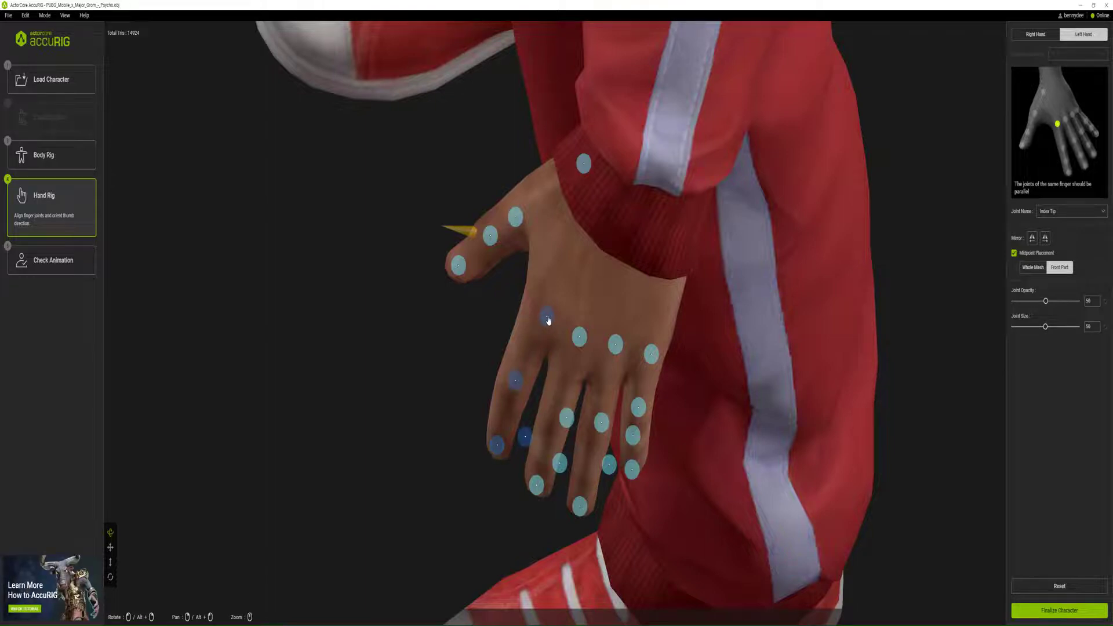
pyautogui.moveTo(548, 318)
pyautogui.mouseDown()
pyautogui.moveTo(553, 329)
pyautogui.moveTo(540, 322)
pyautogui.mouseUp()
# Center the left hand's middle, ring and pinky finger joints along their fingers.
pyautogui.moveTo(567, 418); pyautogui.dragTo(558, 408)
pyautogui.moveTo(561, 466); pyautogui.dragTo(548, 444)
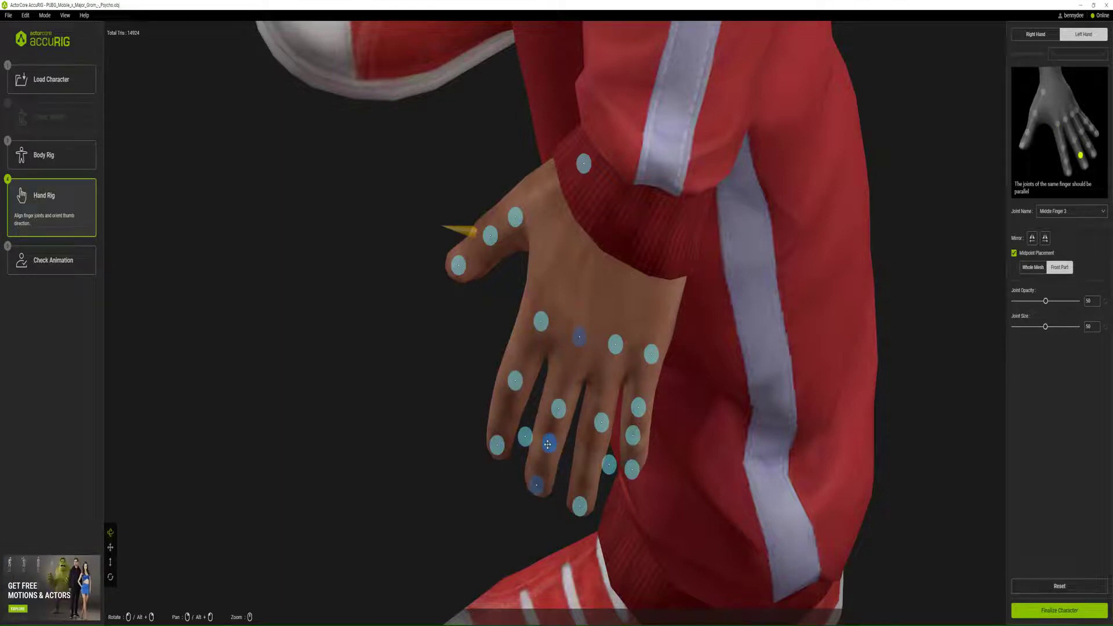
pyautogui.moveTo(609, 464); pyautogui.dragTo(591, 455)
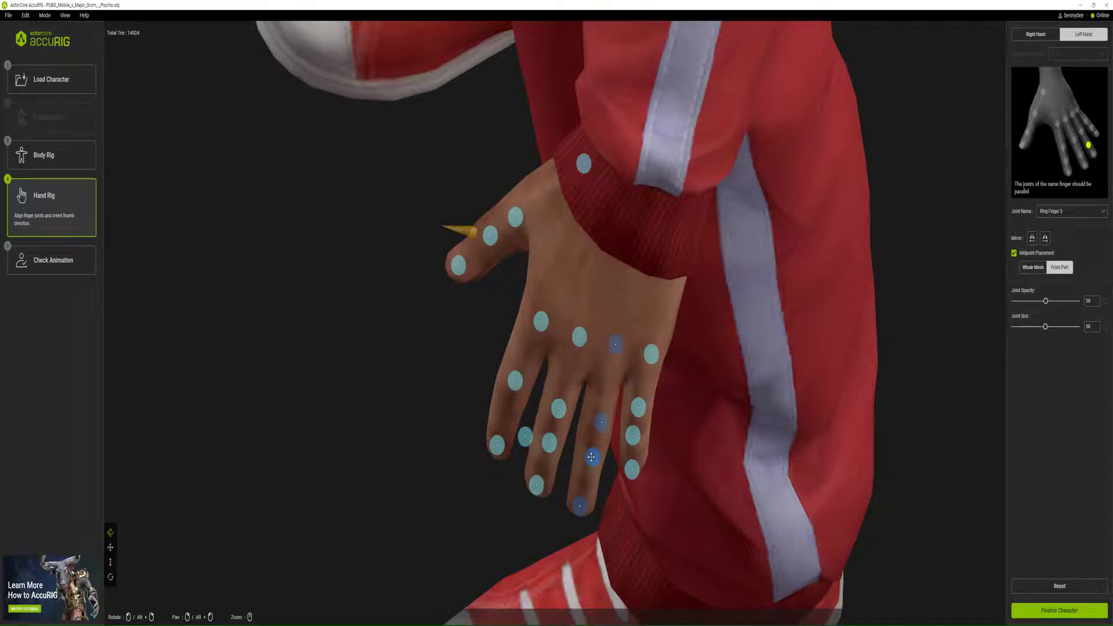
pyautogui.moveTo(600, 424); pyautogui.dragTo(600, 419)
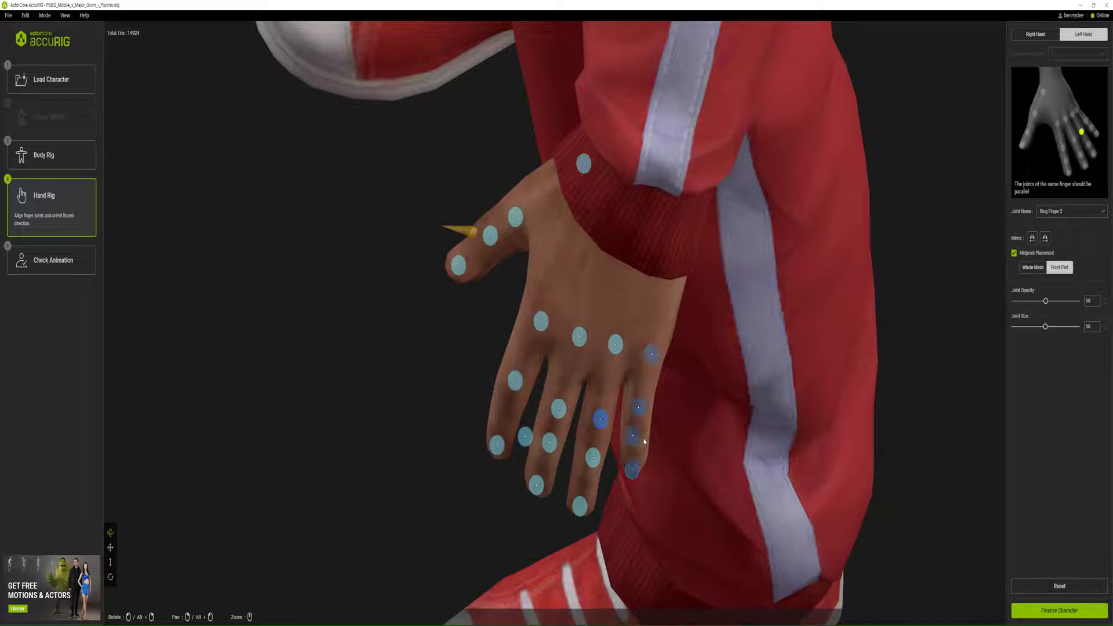
pyautogui.click(634, 467)
pyautogui.moveTo(633, 436); pyautogui.dragTo(638, 400)
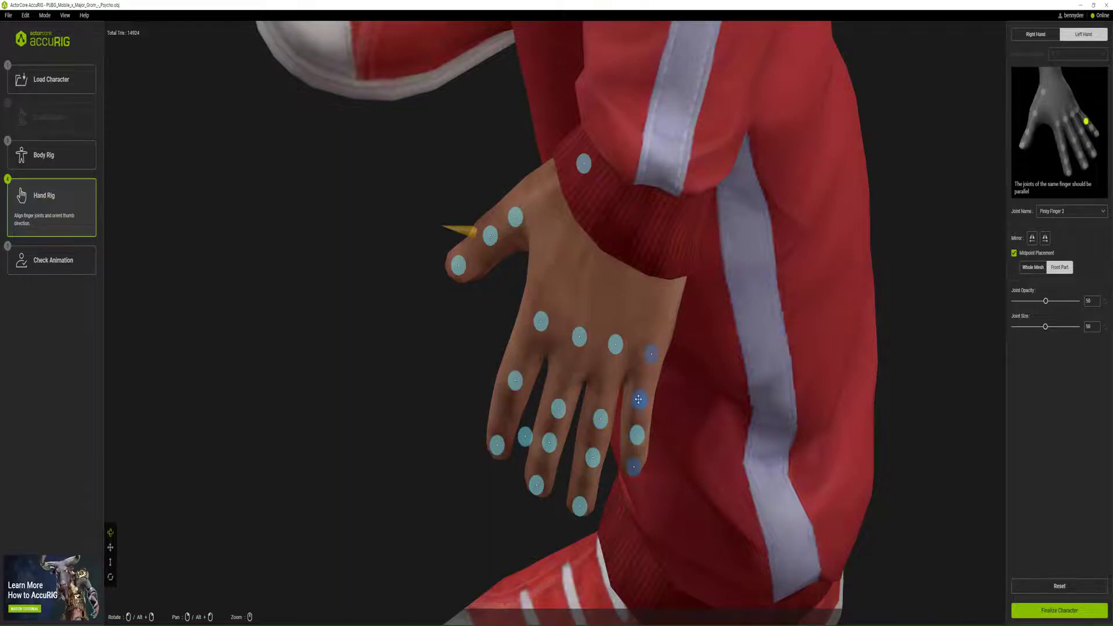
# Move the left index finger's third joint onto the finger and fine-tune the ring's third and index's first joints.
pyautogui.click(526, 436)
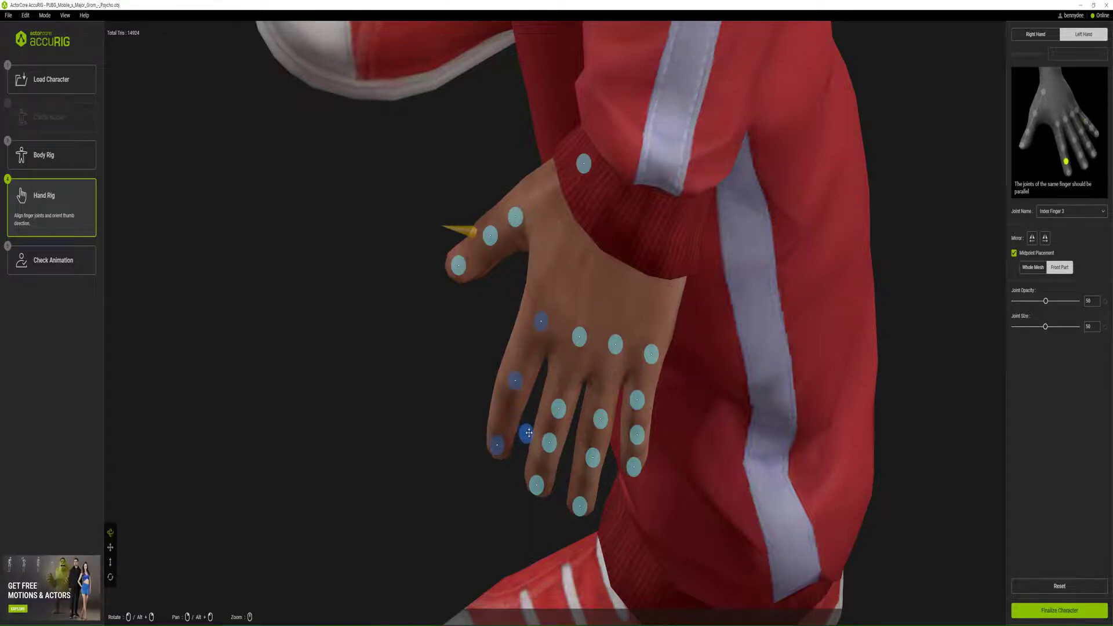
pyautogui.moveTo(528, 433); pyautogui.dragTo(530, 435)
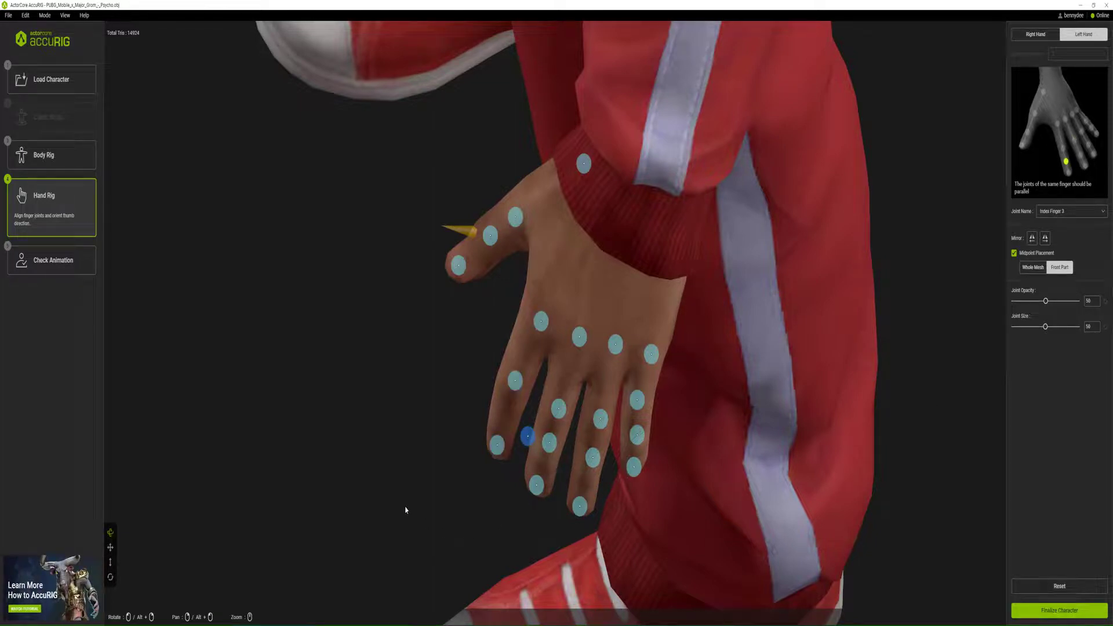
pyautogui.moveTo(528, 435)
pyautogui.mouseDown()
pyautogui.moveTo(505, 410)
pyautogui.moveTo(524, 432)
pyautogui.mouseUp()
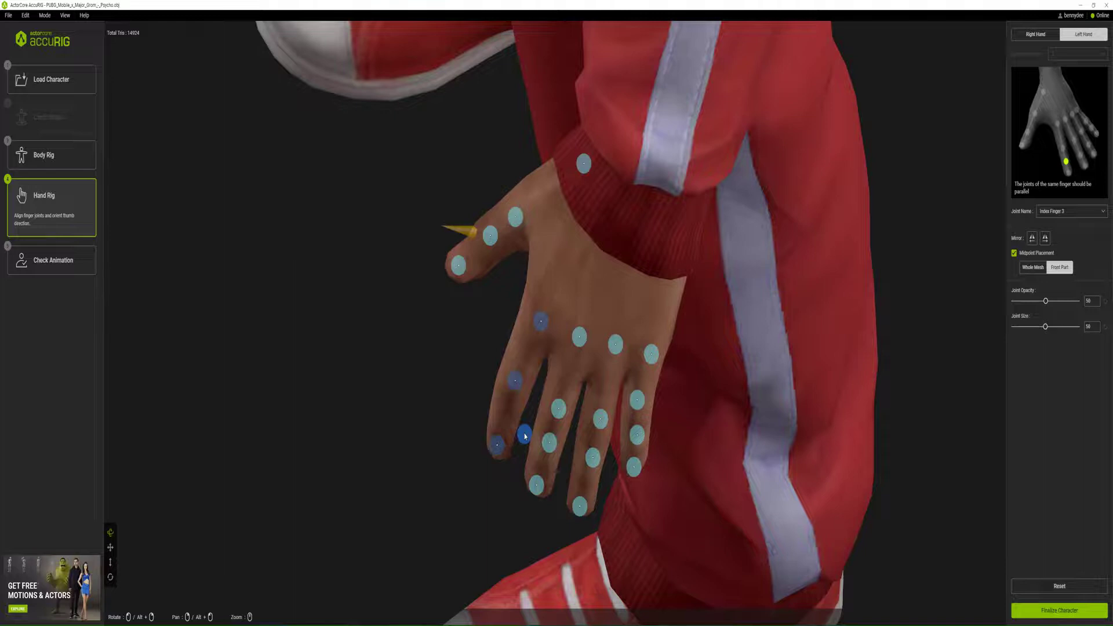
pyautogui.moveTo(527, 437); pyautogui.dragTo(501, 410)
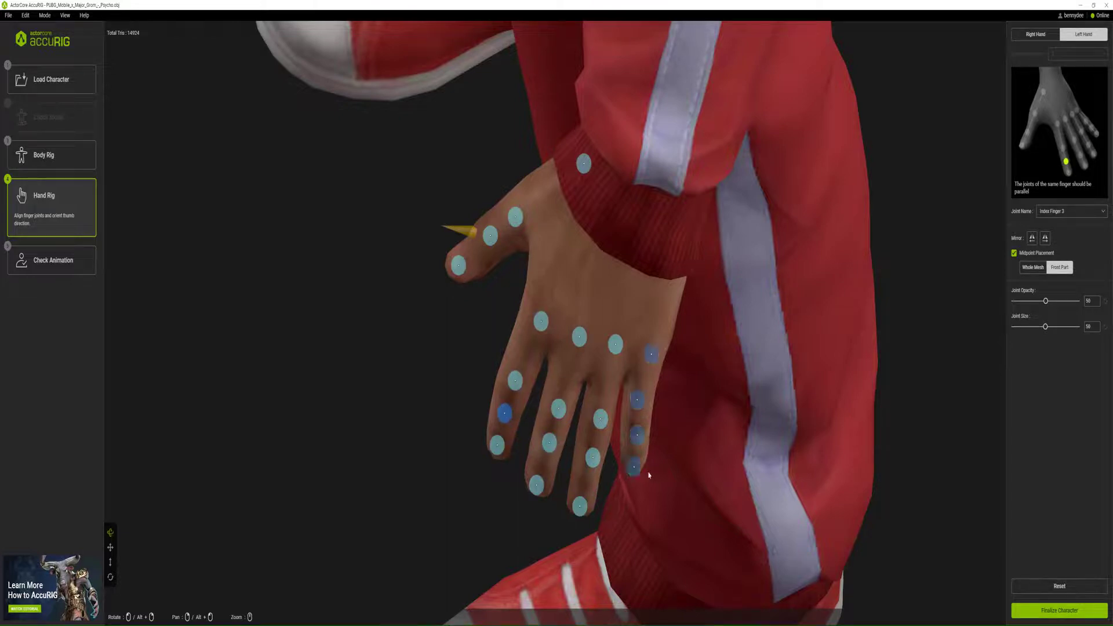
pyautogui.click(593, 460)
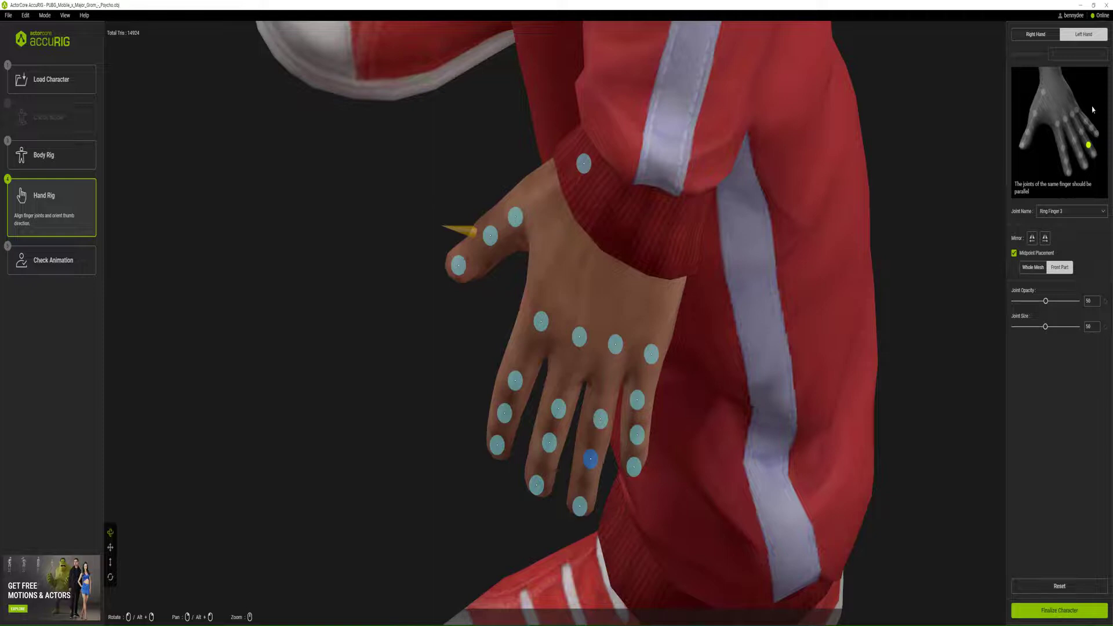
pyautogui.click(543, 319)
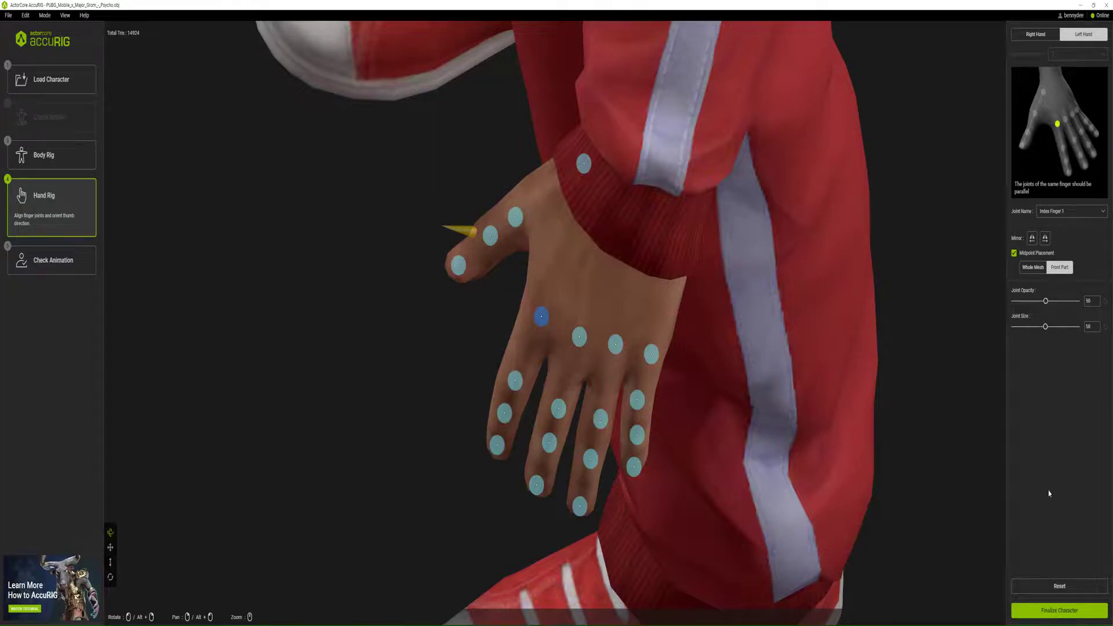
# Finalize the rig for the animation check and save the character as an iAvatar file in the Documents folder.
pyautogui.click(70, 266)
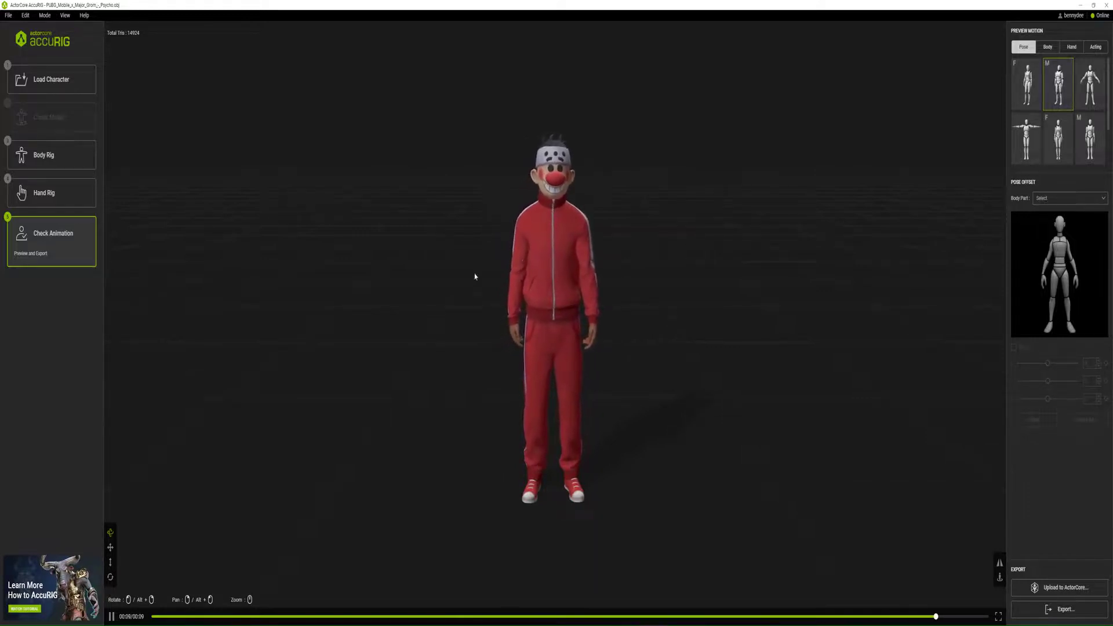
pyautogui.click(1064, 613)
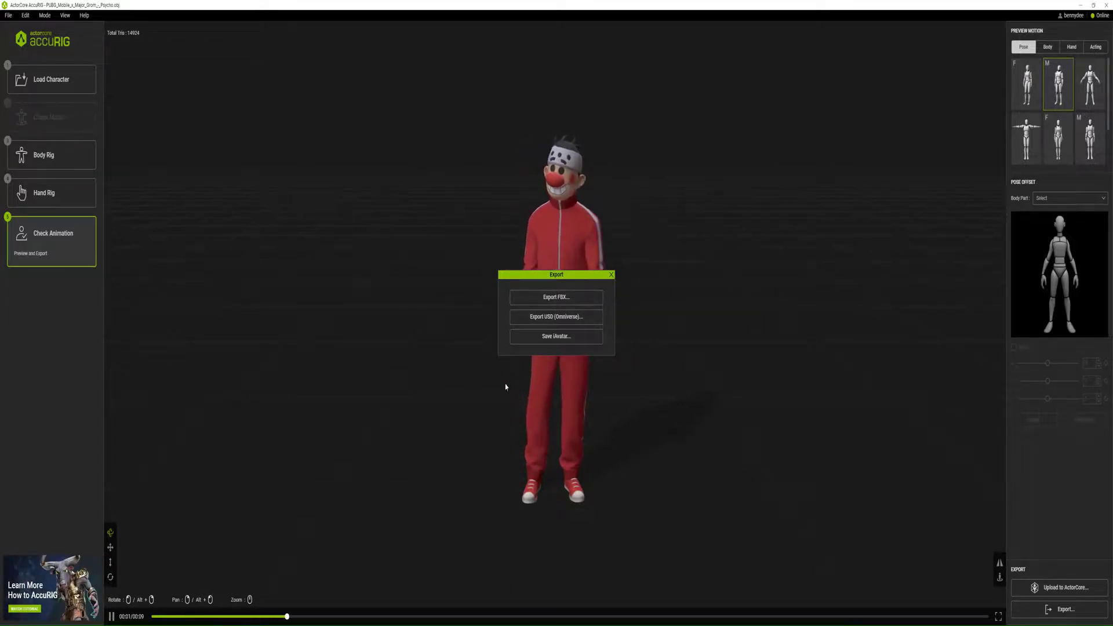
pyautogui.click(566, 340)
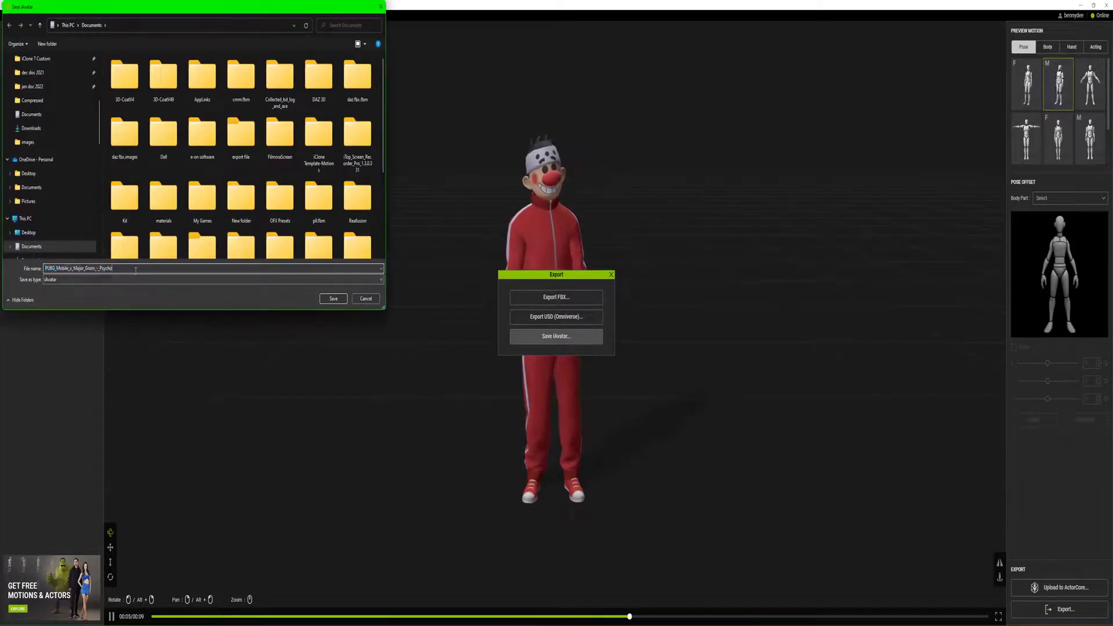
pyautogui.click(134, 269)
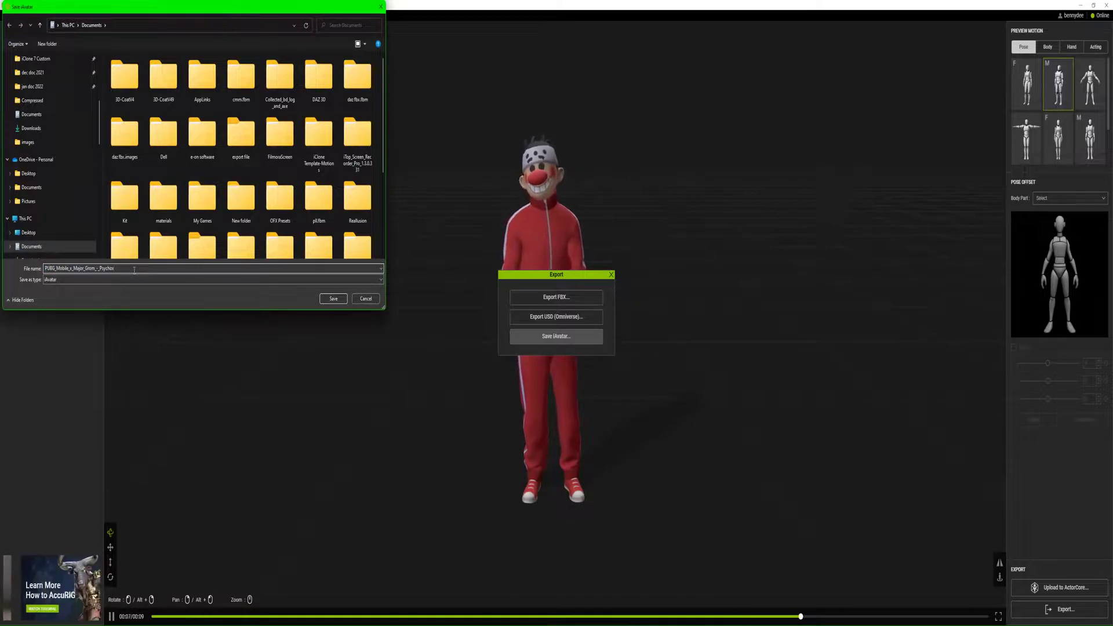
pyautogui.click(331, 298)
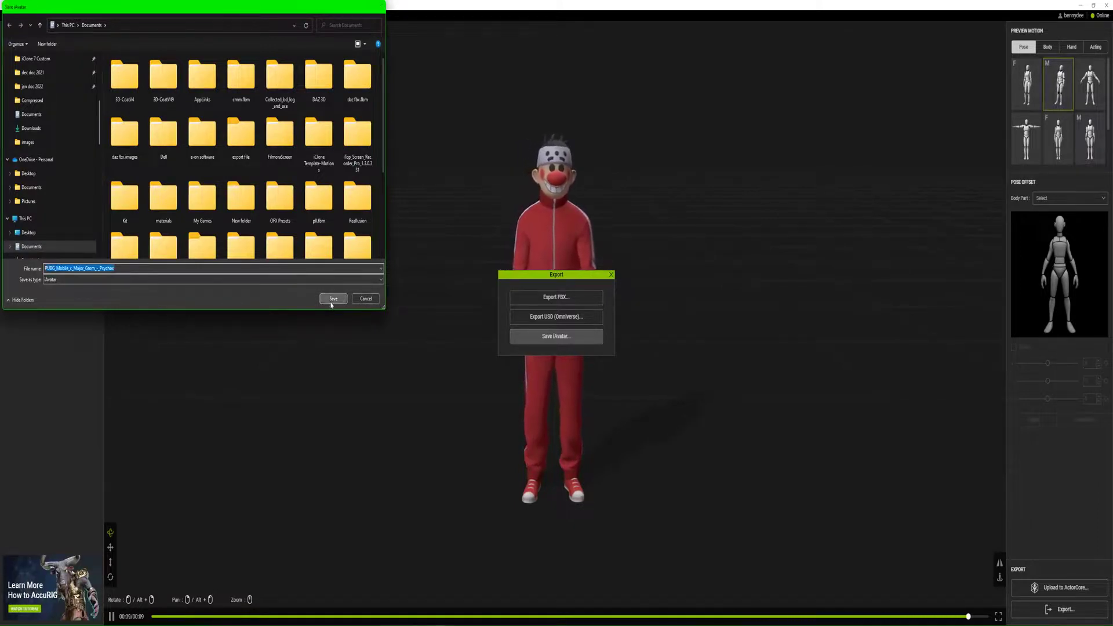
# Close AccuRIG without saving its data and switch to iClone with the Psycho character in the scene.
pyautogui.click(1104, 13)
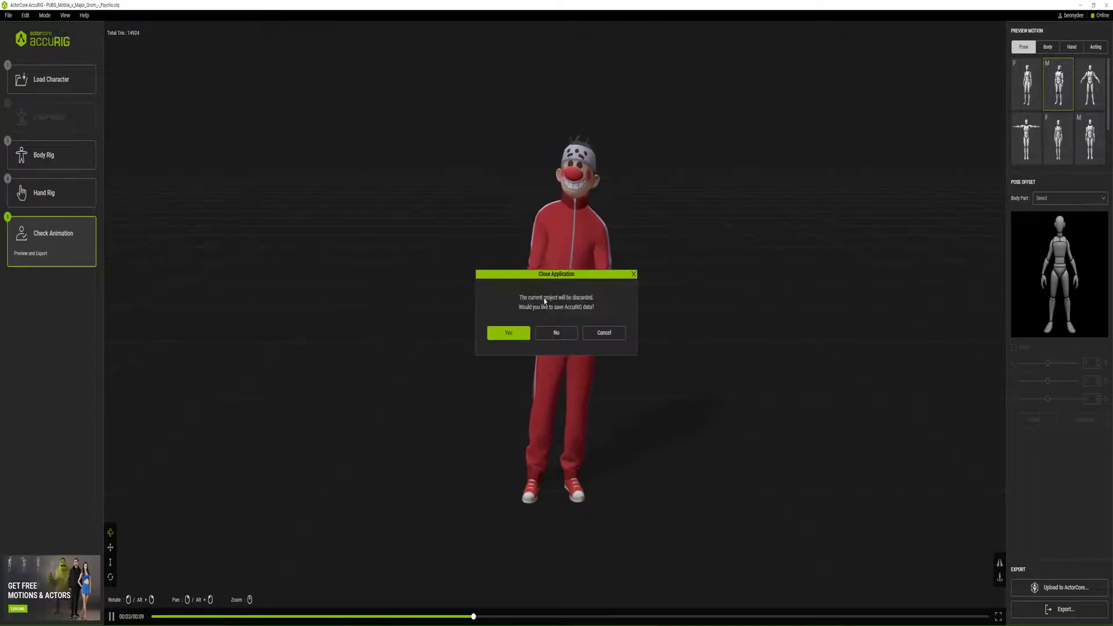
pyautogui.click(560, 333)
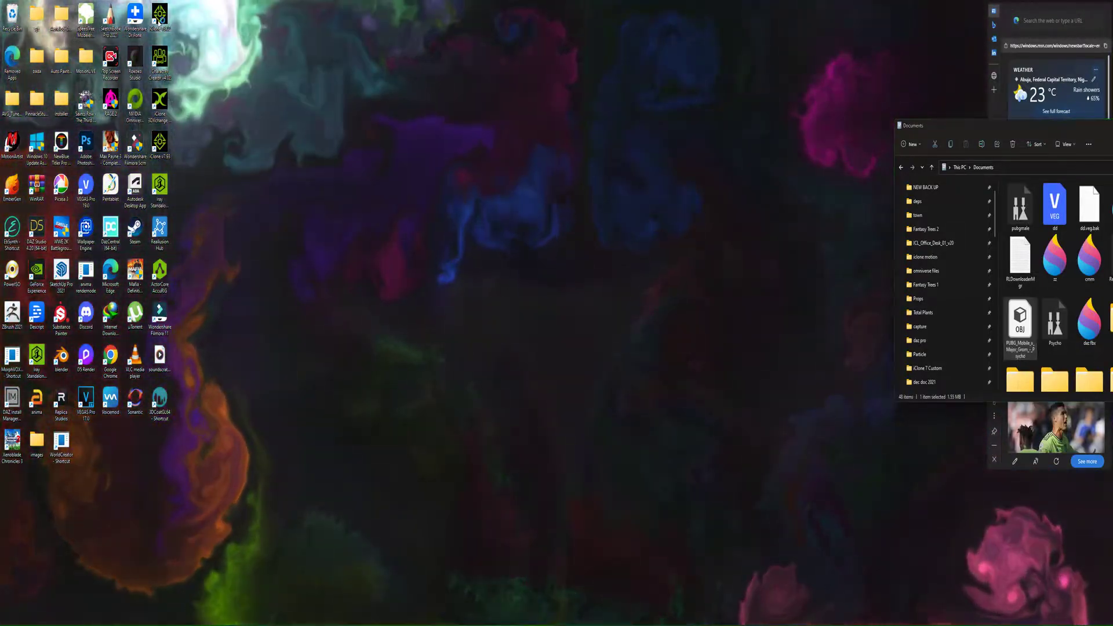
pyautogui.click(160, 17)
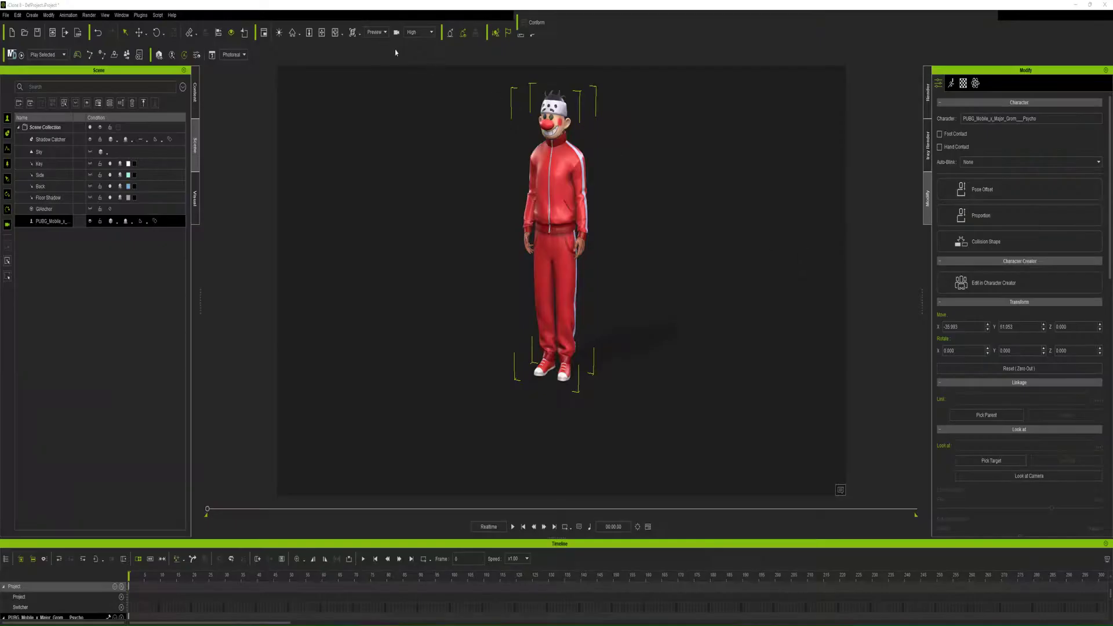
pyautogui.click(321, 32)
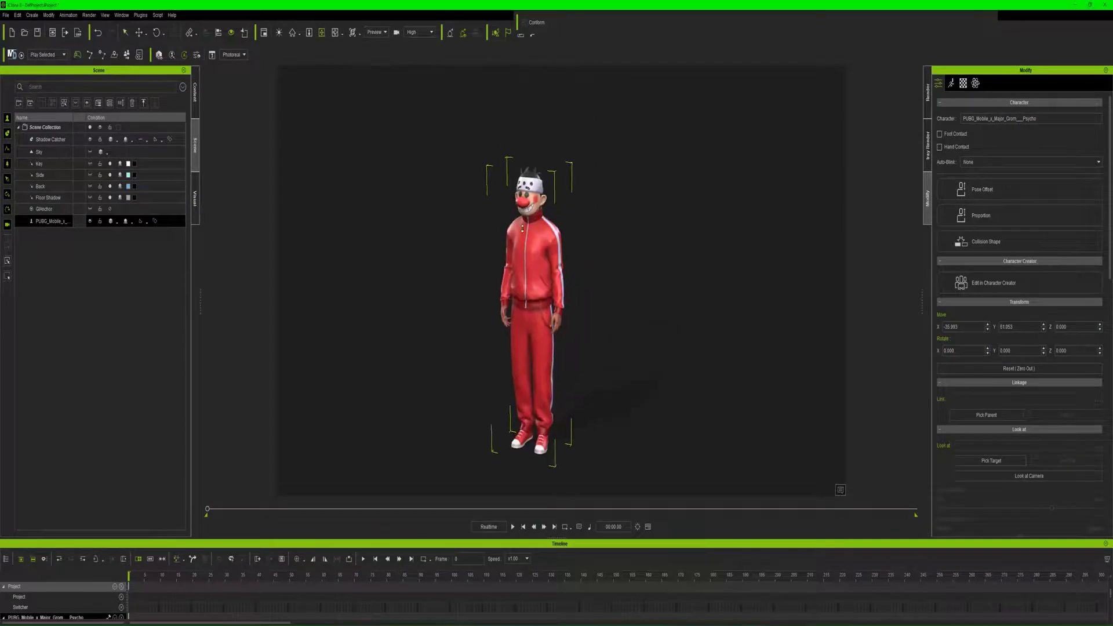
# Examine the imported Psycho character from the front and both sides in the viewport.
pyautogui.moveTo(433, 275); pyautogui.dragTo(464, 241, button='right')
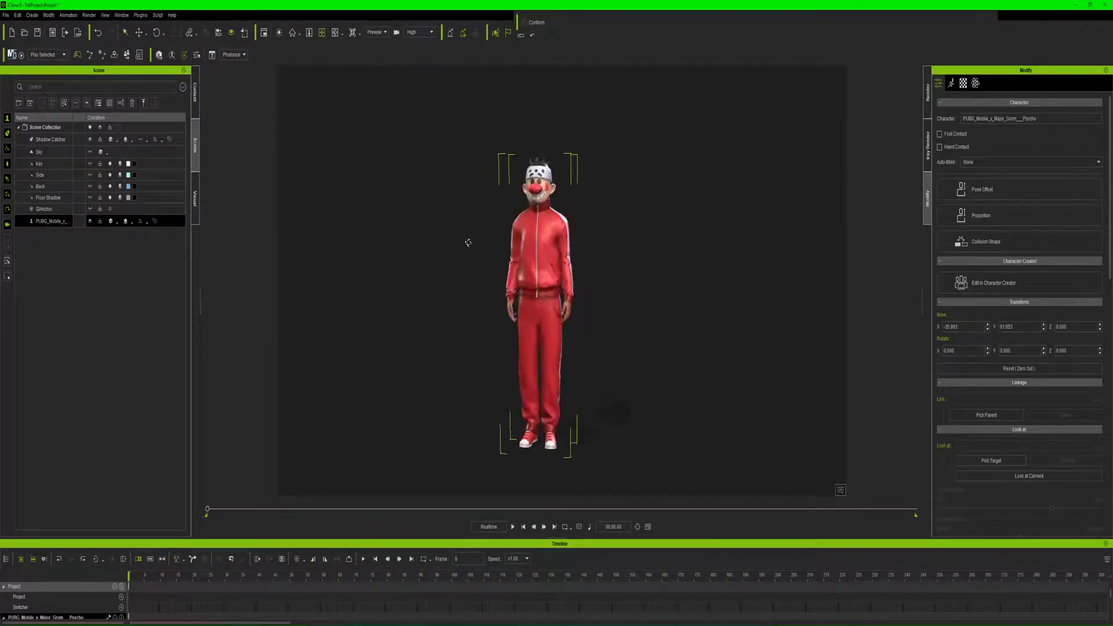
pyautogui.moveTo(393, 238); pyautogui.dragTo(644, 293, button='right')
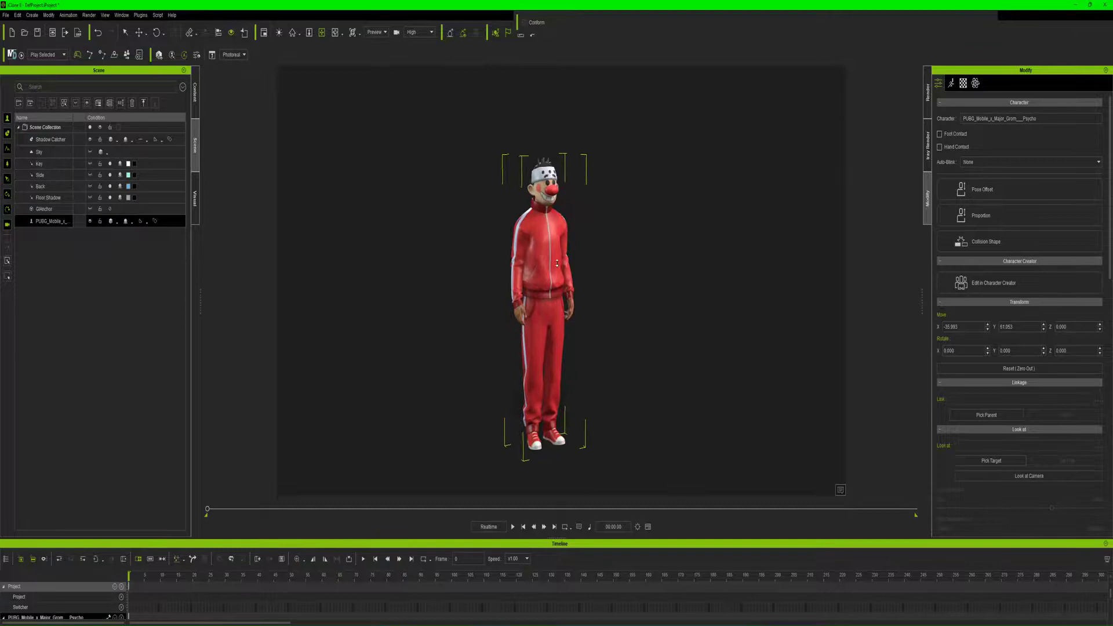
pyautogui.scroll(3, 548, 199)
pyautogui.scroll(-5, 547, 198)
pyautogui.moveTo(601, 231); pyautogui.dragTo(550, 253, button='right')
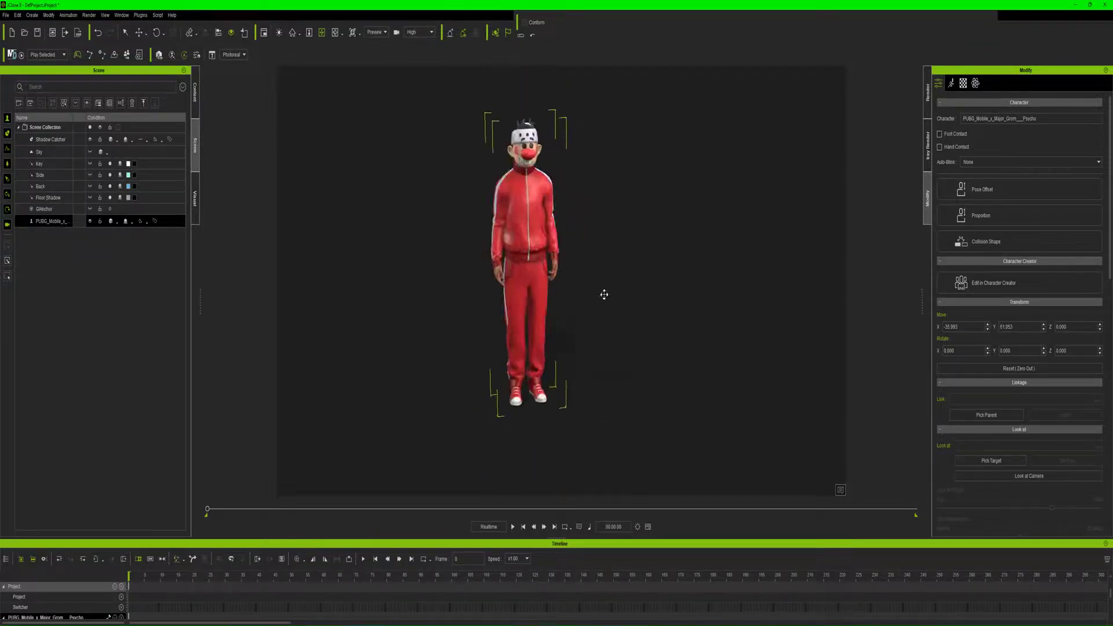
pyautogui.scroll(3, 549, 253)
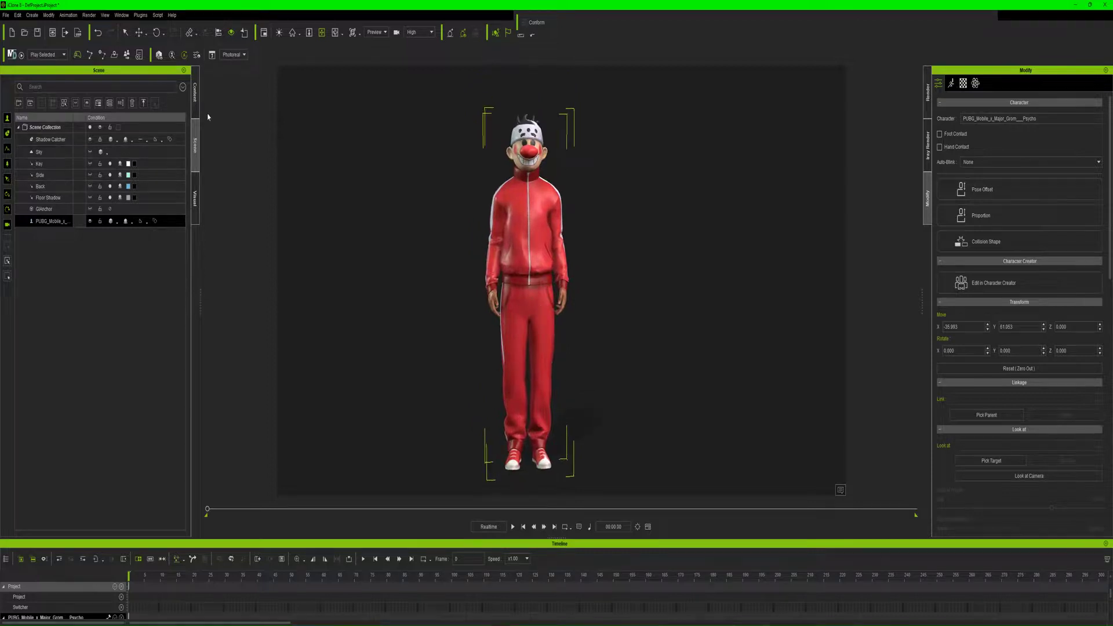
# Apply the first motion from the A&M - Booka Shake (118bpm) dance animation template pack to the character.
pyautogui.click(195, 99)
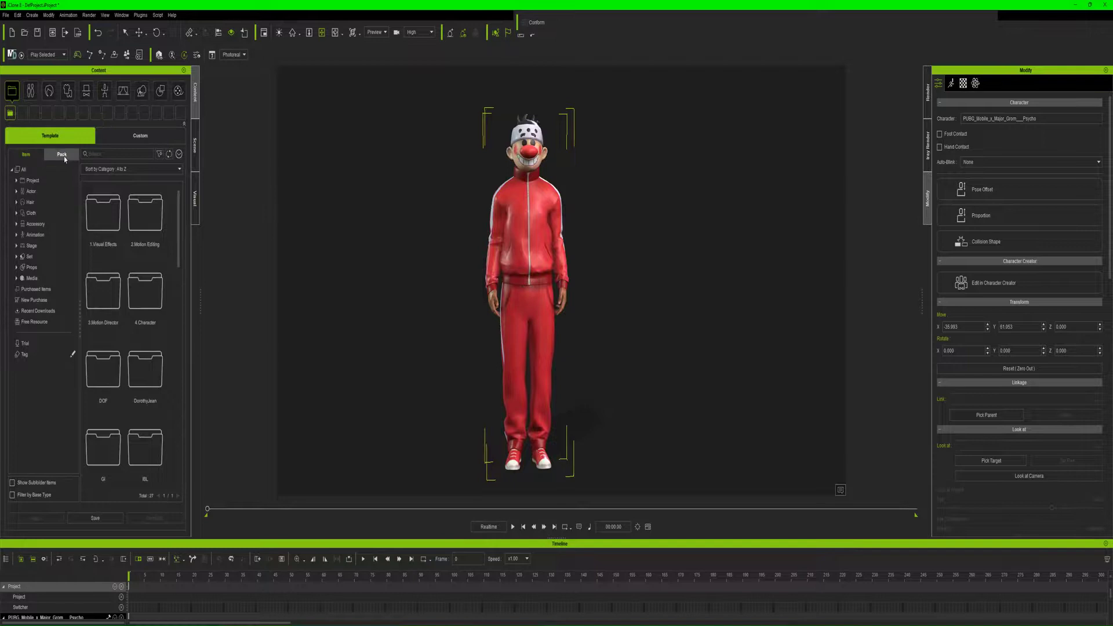
pyautogui.click(62, 154)
pyautogui.click(133, 138)
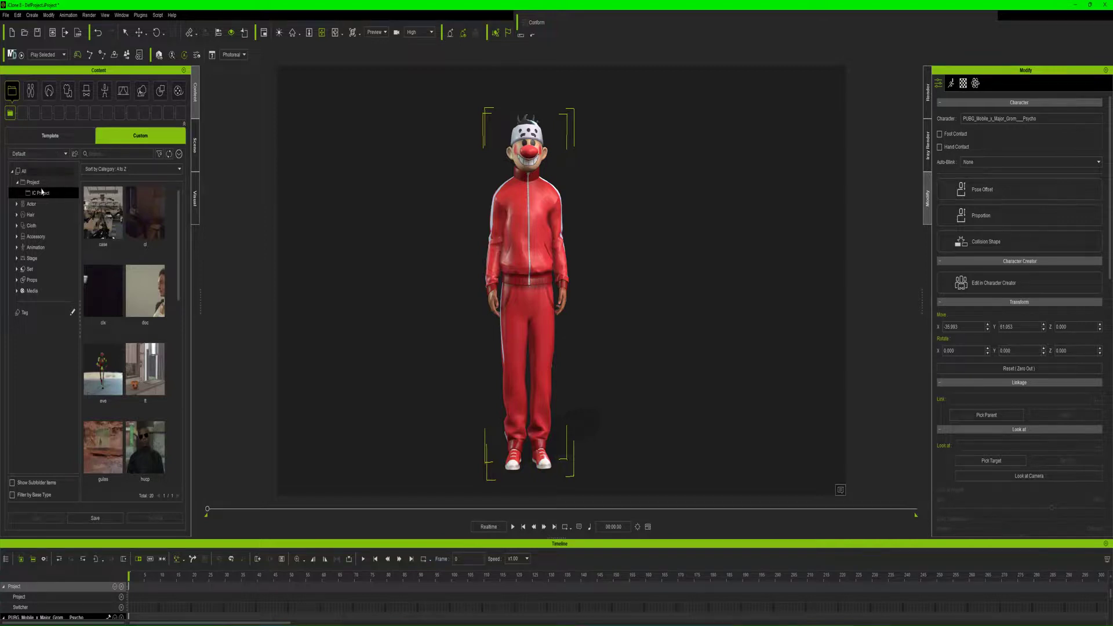
pyautogui.click(55, 137)
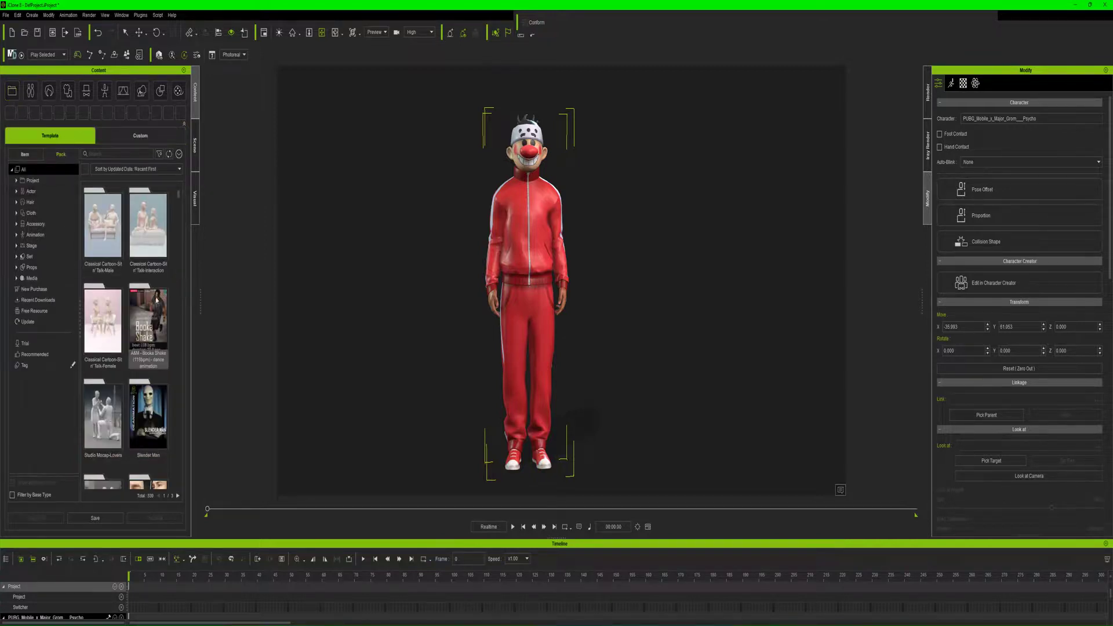
pyautogui.doubleClick(148, 320)
pyautogui.doubleClick(107, 212)
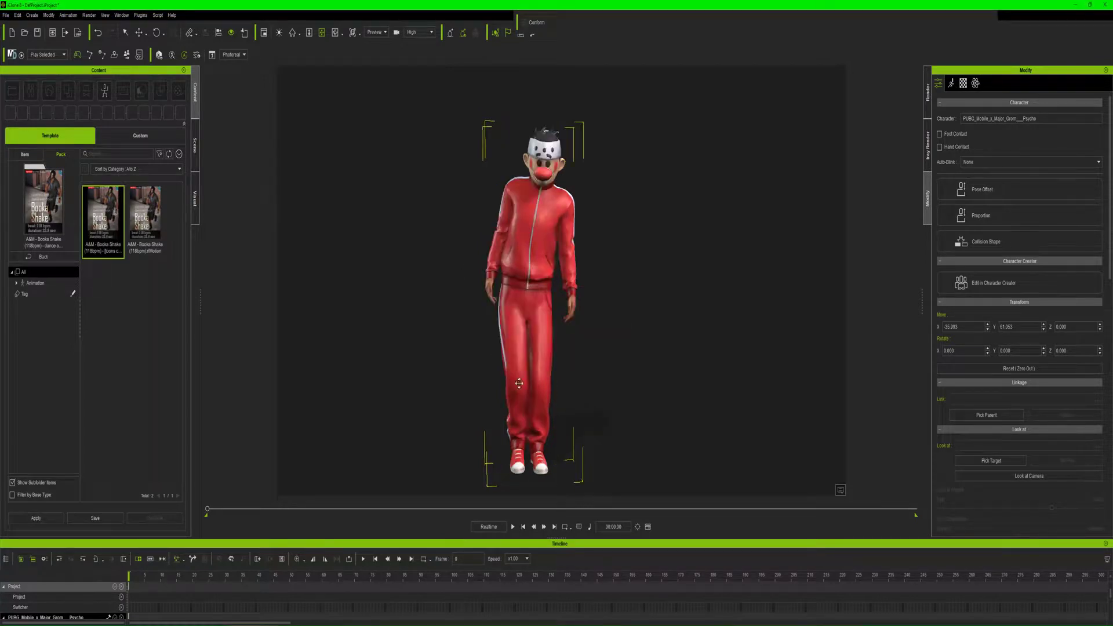
# Play the dance animation on the character and replay it from the start twice to check the rig.
pyautogui.click(513, 527)
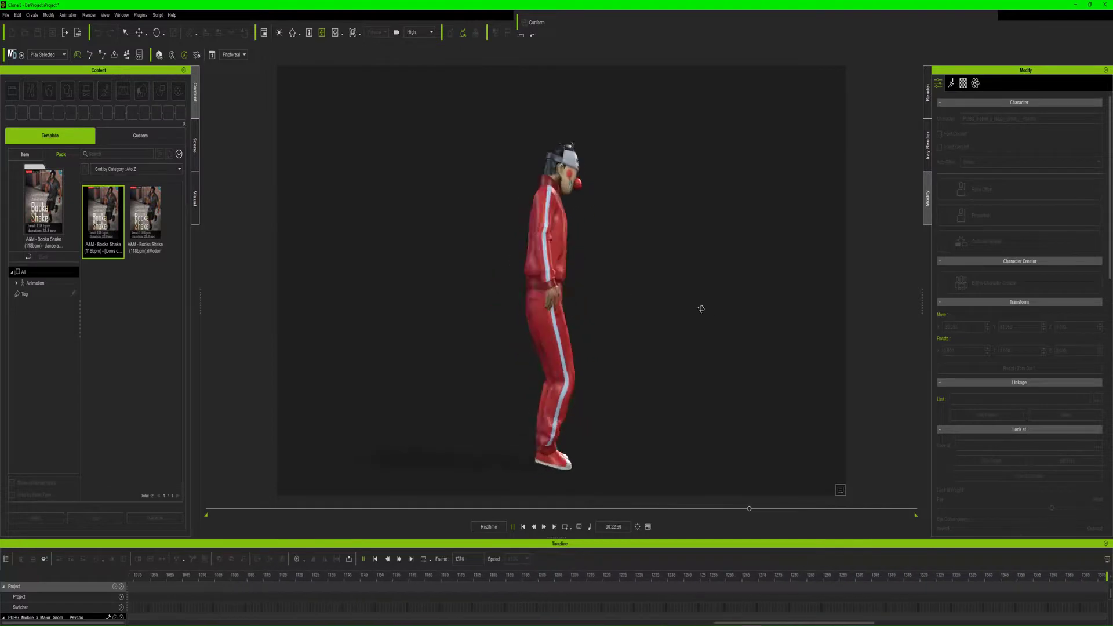
pyautogui.click(524, 527)
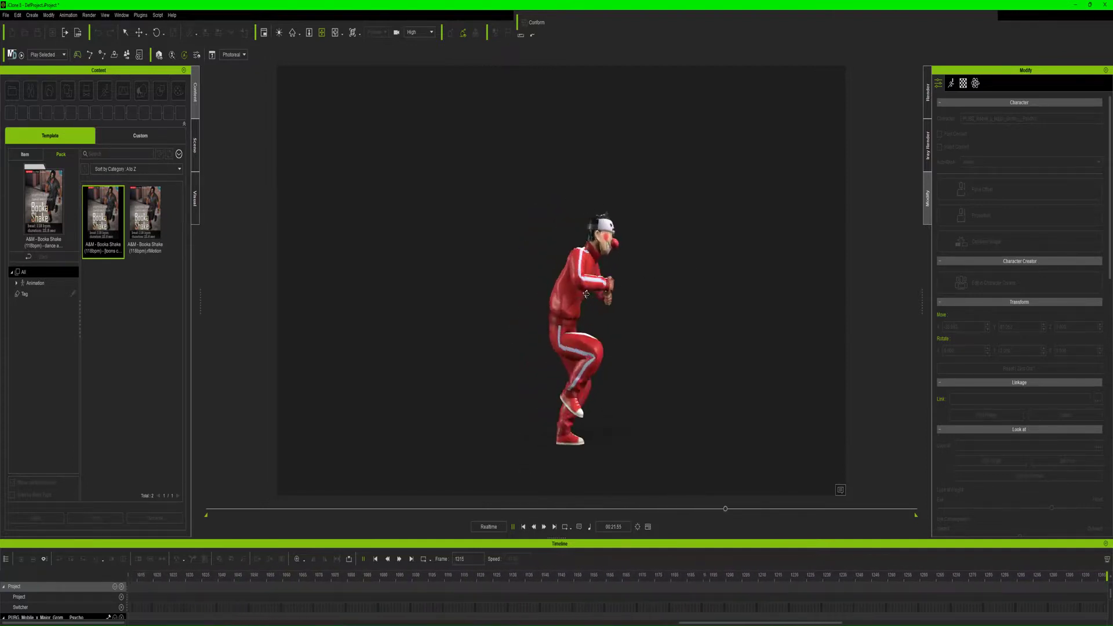
pyautogui.click(523, 526)
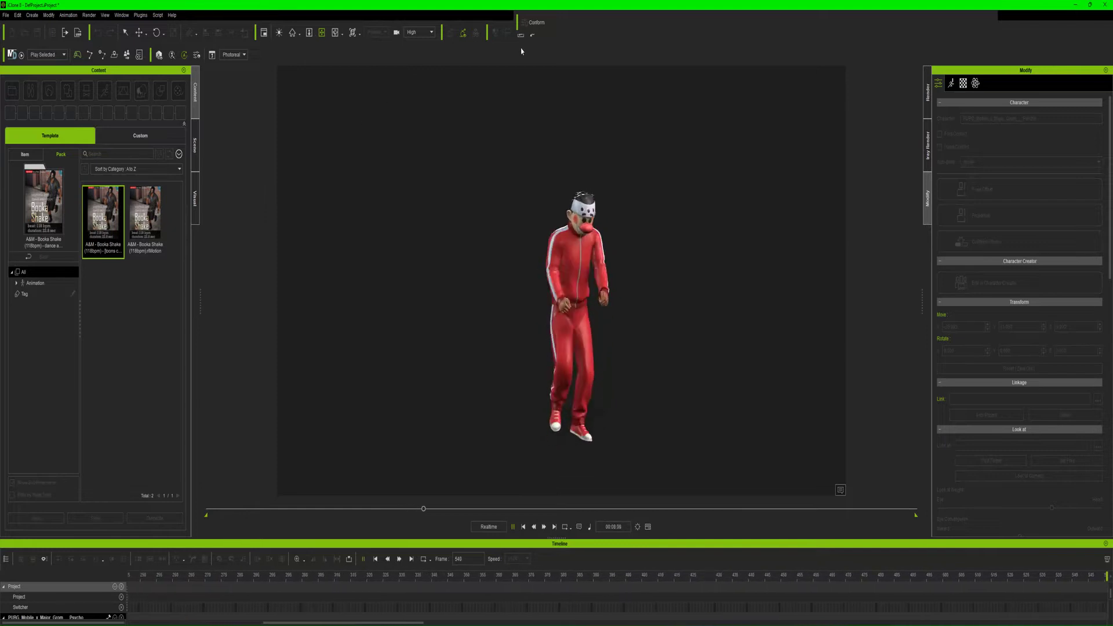
pyautogui.moveTo(476, 616)
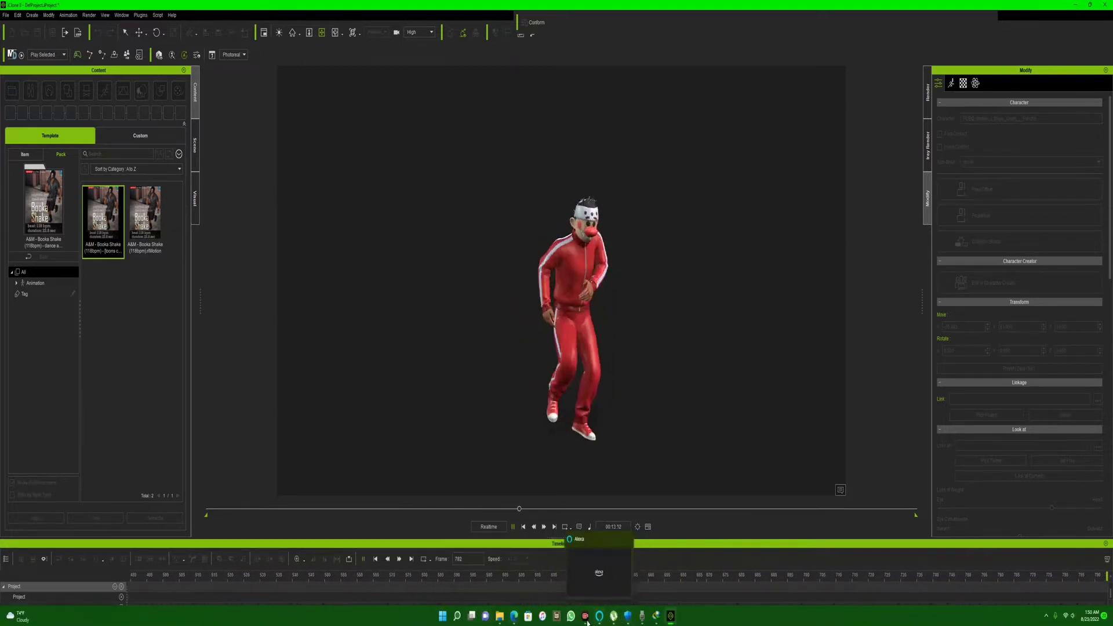
pyautogui.moveTo(615, 621)
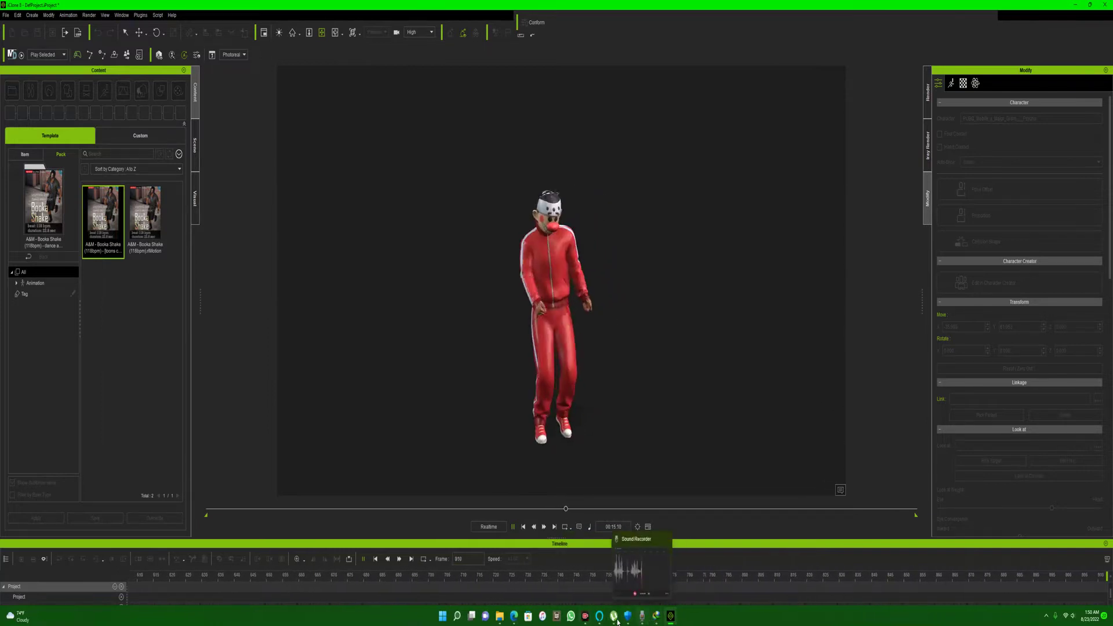